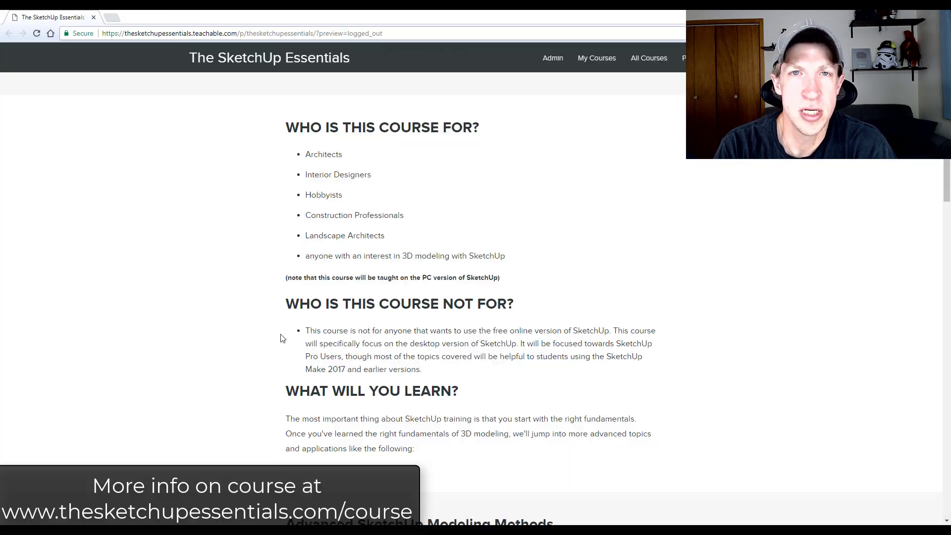
Look through the course page from the intended audience to the modeling, terrain and photorealistic rendering modules.
{"action": "scroll", "coordinate": [278, 336], "scroll_direction": "down", "scroll_amount": 4}
{"action": "scroll", "coordinate": [275, 339], "scroll_direction": "down", "scroll_amount": 2}
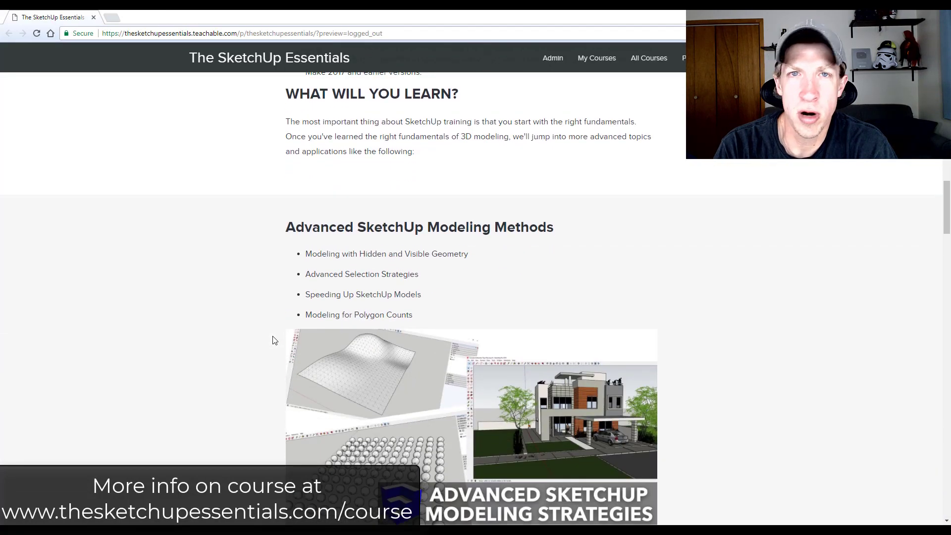
{"action": "scroll", "coordinate": [271, 336], "scroll_direction": "down", "scroll_amount": 2}
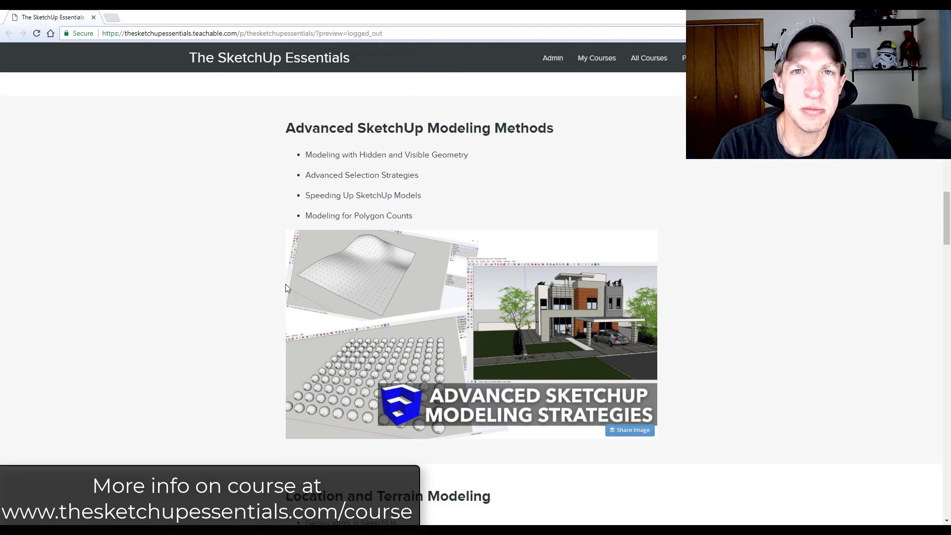
{"action": "scroll", "coordinate": [285, 287], "scroll_direction": "down", "scroll_amount": 6}
{"action": "scroll", "coordinate": [284, 288], "scroll_direction": "down", "scroll_amount": 2}
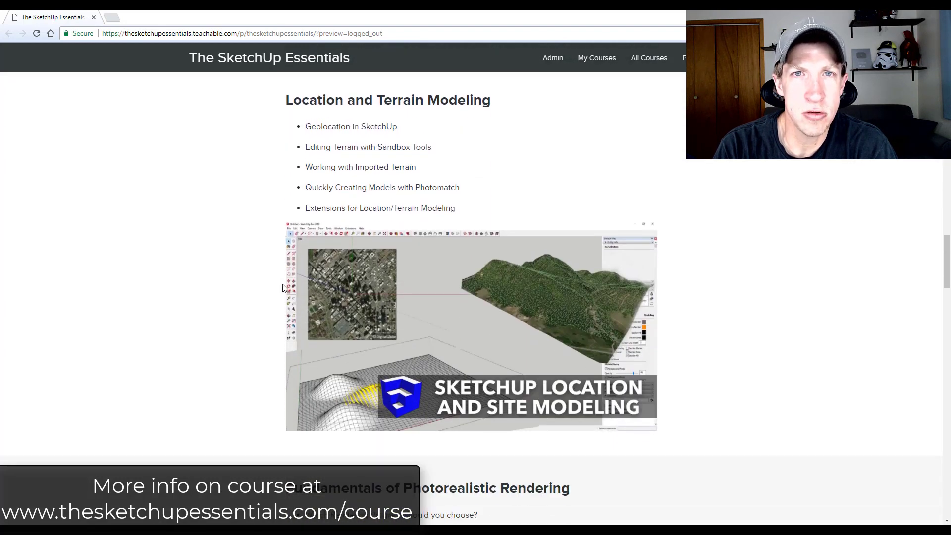
{"action": "scroll", "coordinate": [297, 220], "scroll_direction": "down", "scroll_amount": 7}
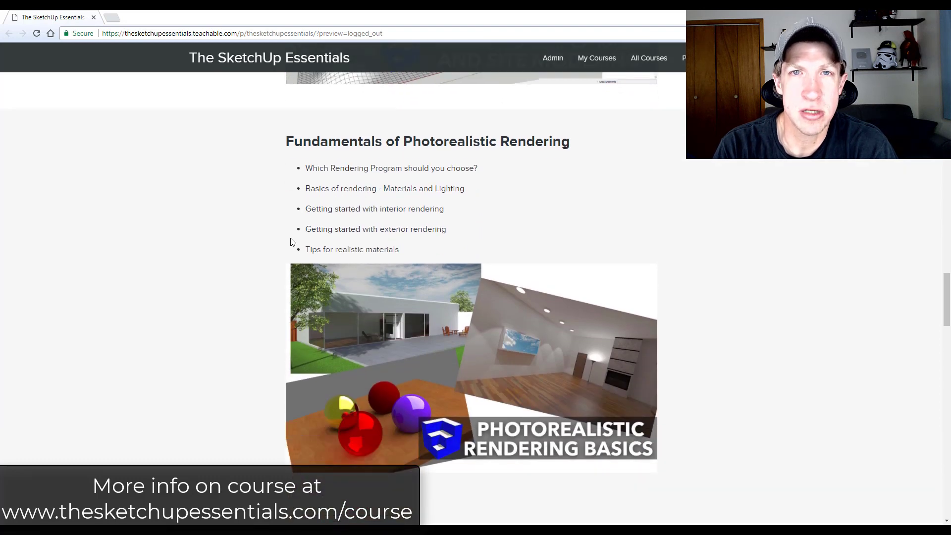
{"action": "scroll", "coordinate": [293, 239], "scroll_direction": "down", "scroll_amount": 4}
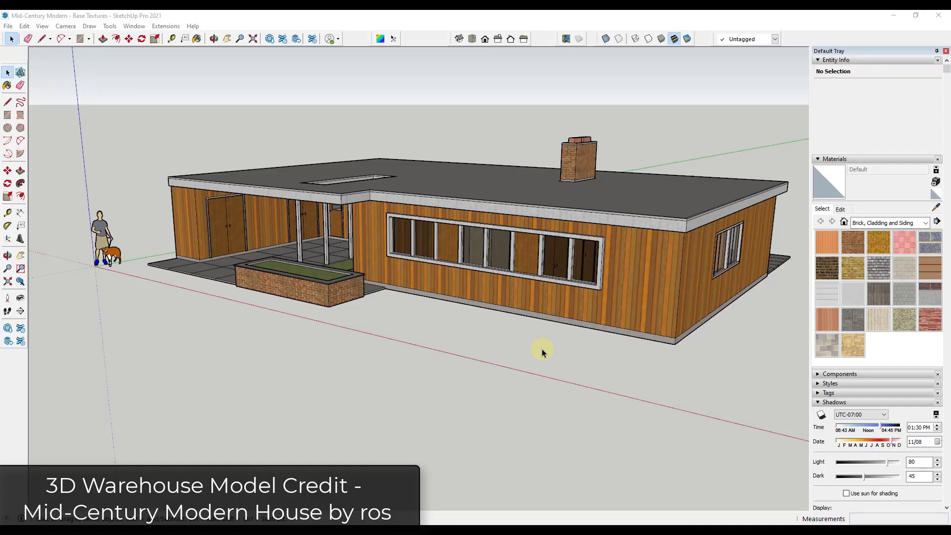
Open the house group for editing at the wood-sided front wall near the building's corner.
{"action": "middle_click_drag", "start_coordinate": [542, 352], "coordinate": [542, 366]}
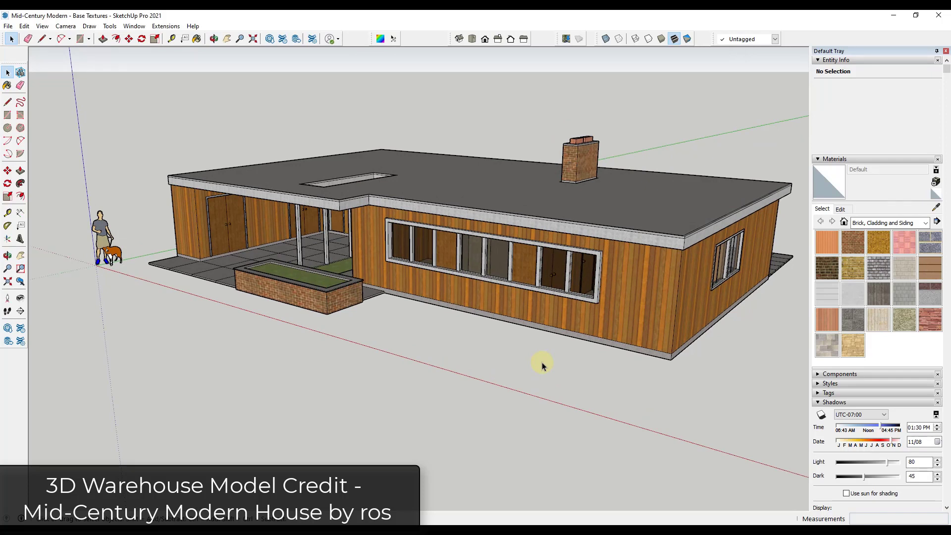
{"action": "middle_click_drag", "start_coordinate": [551, 341], "coordinate": [573, 308]}
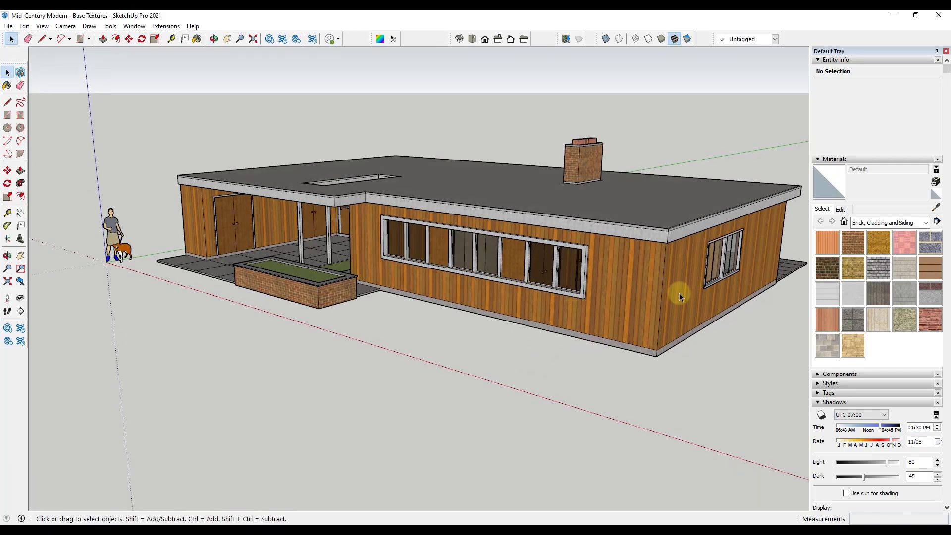
{"action": "scroll", "coordinate": [680, 292], "scroll_direction": "up", "scroll_amount": 6}
{"action": "middle_click_drag", "start_coordinate": [584, 256], "coordinate": [480, 179]}
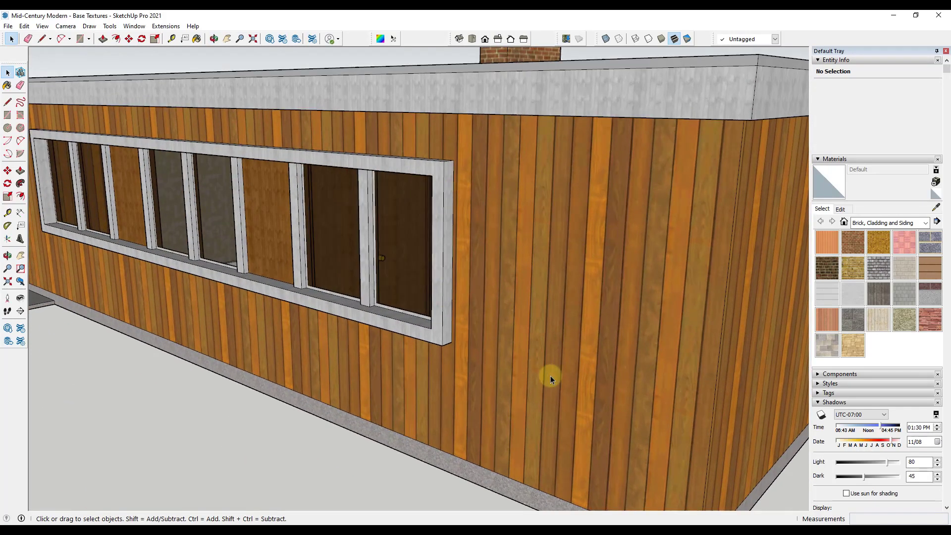
{"action": "left_click", "coordinate": [643, 303]}
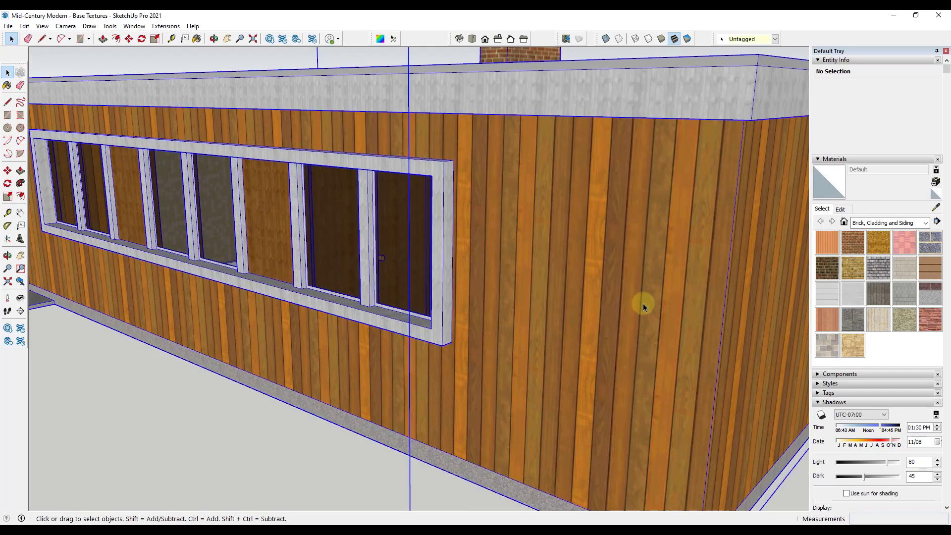
{"action": "double_click", "coordinate": [604, 287]}
{"action": "left_click", "coordinate": [600, 287]}
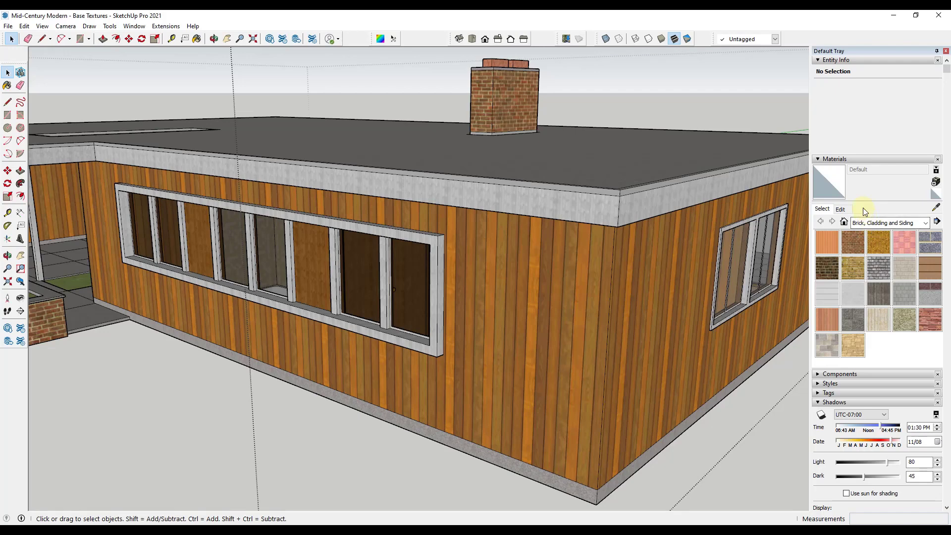
{"action": "scroll", "coordinate": [473, 294], "scroll_direction": "down", "scroll_amount": 3}
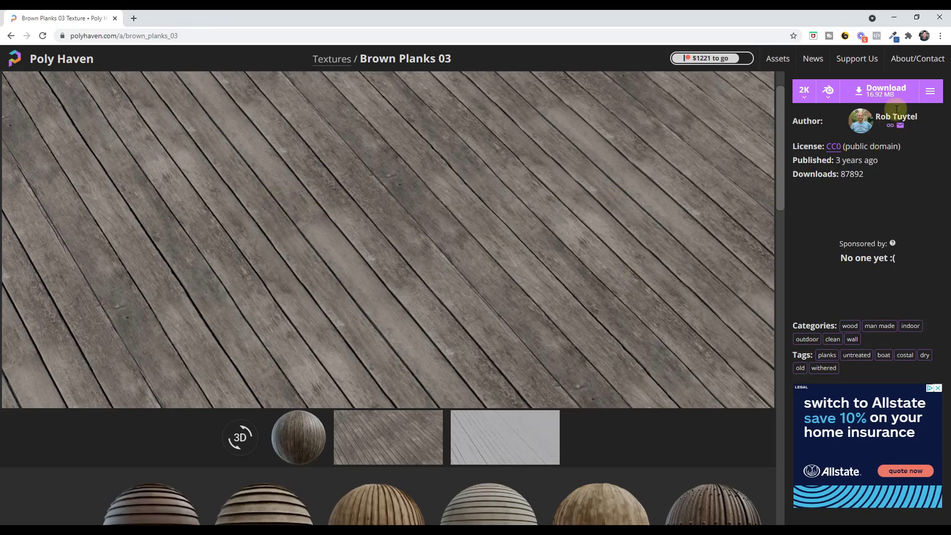
Switch to the Poly Haven page for Brown Planks 03 and compare the download sizes at 1K and 8K resolution.
{"action": "left_click", "coordinate": [803, 91]}
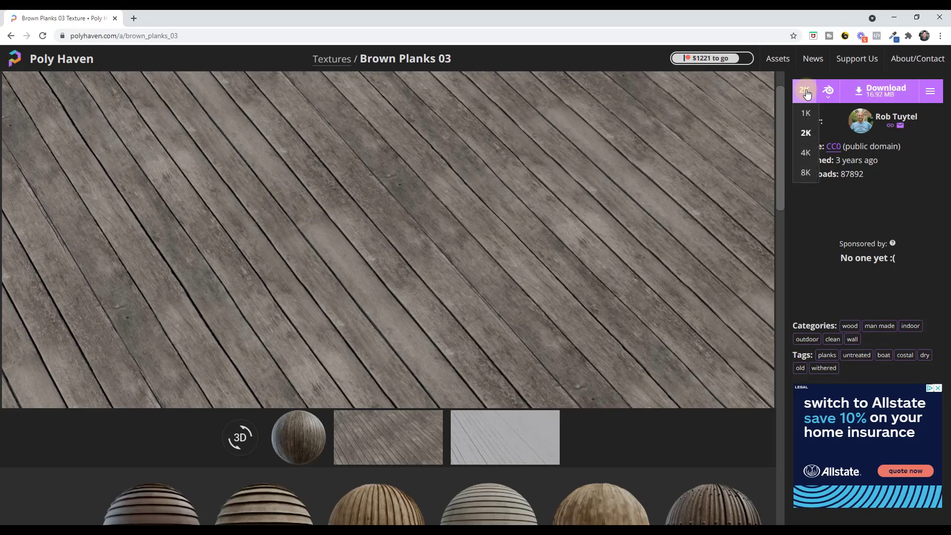
{"action": "left_click", "coordinate": [807, 114]}
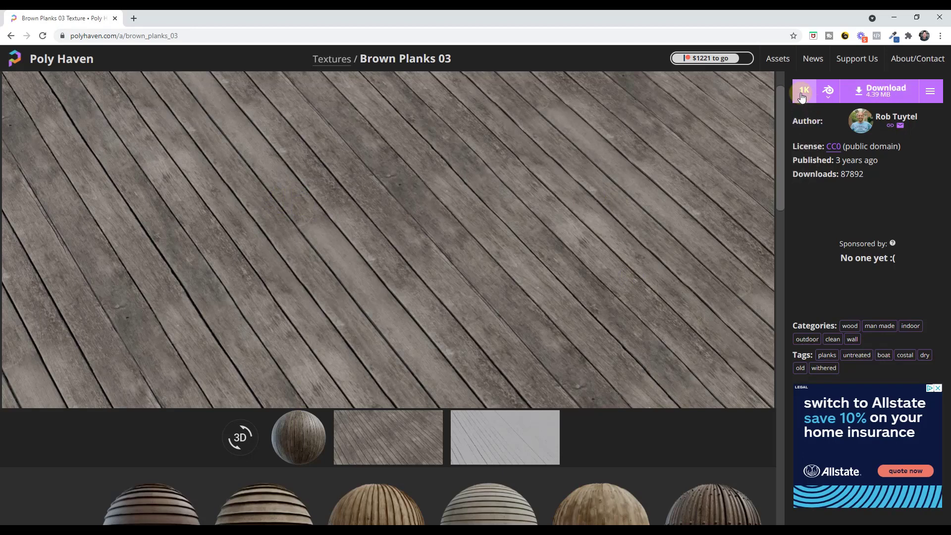
{"action": "left_click", "coordinate": [802, 97]}
{"action": "left_click", "coordinate": [802, 99]}
{"action": "left_click", "coordinate": [802, 99]}
{"action": "left_click", "coordinate": [804, 170]}
{"action": "left_click", "coordinate": [804, 91]}
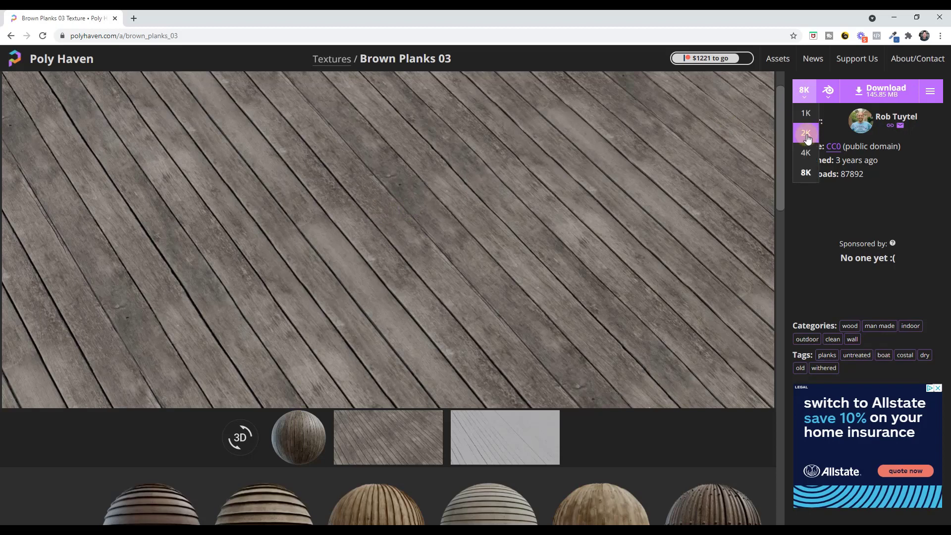
{"action": "left_click", "coordinate": [853, 172]}
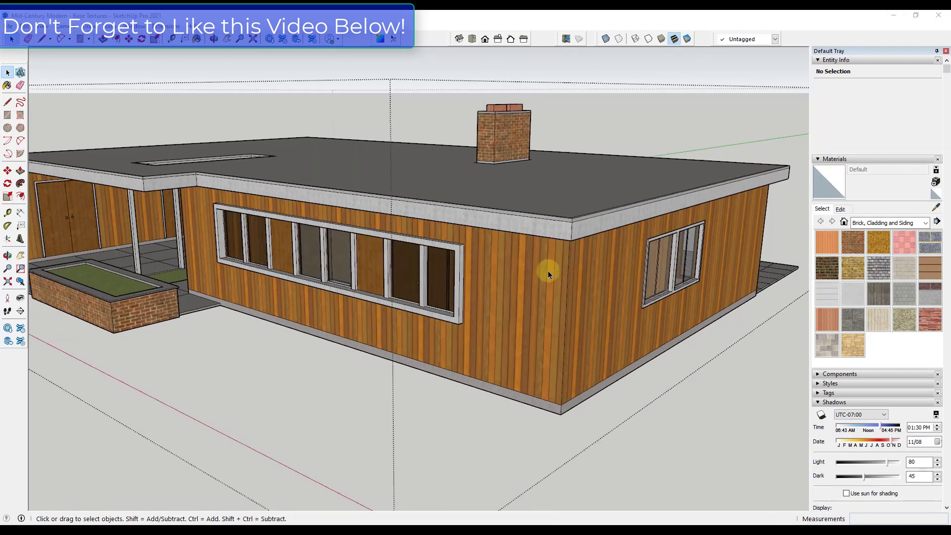
Back in SketchUp, enable the maximum texture size option in the OpenGL preferences and accept the change.
{"action": "middle_click_drag", "start_coordinate": [547, 270], "coordinate": [548, 308]}
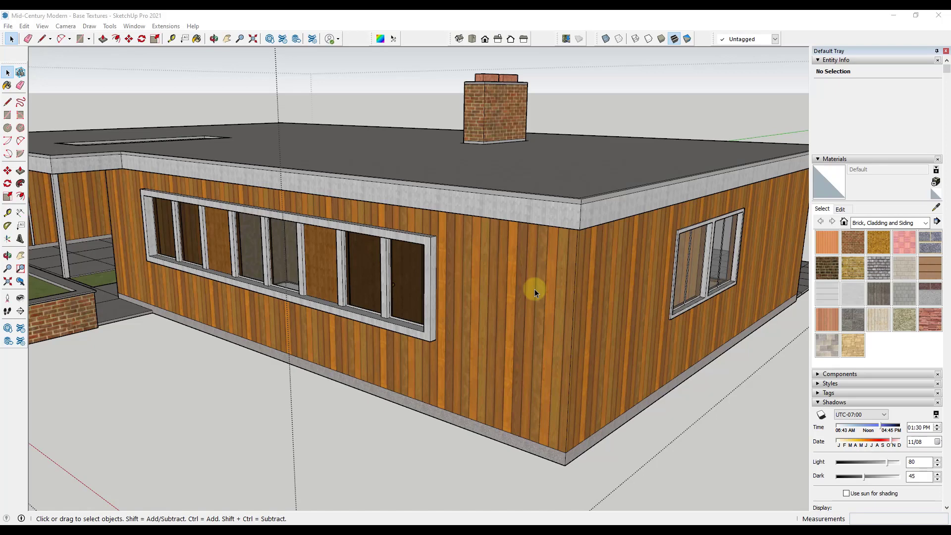
{"action": "left_click", "coordinate": [164, 26]}
{"action": "mouse_move", "coordinate": [140, 28]}
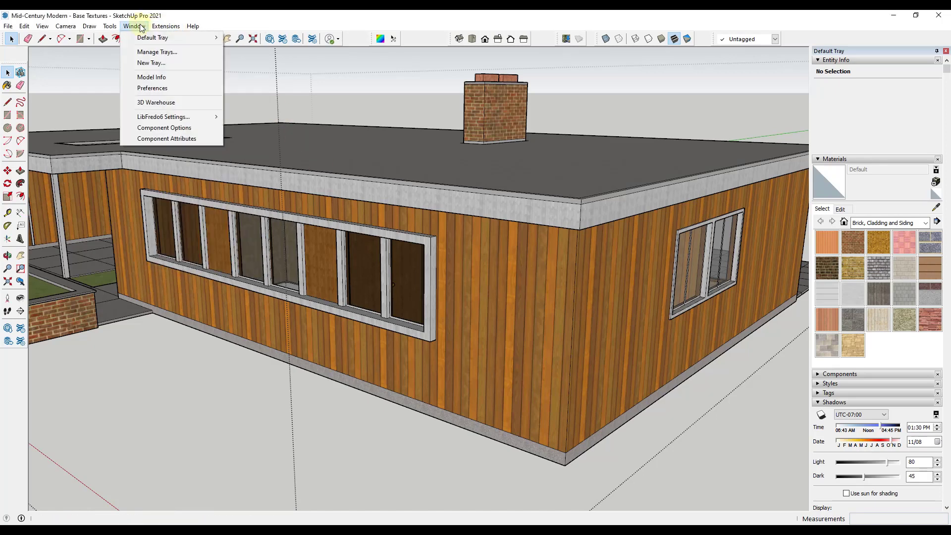
{"action": "left_click", "coordinate": [153, 88]}
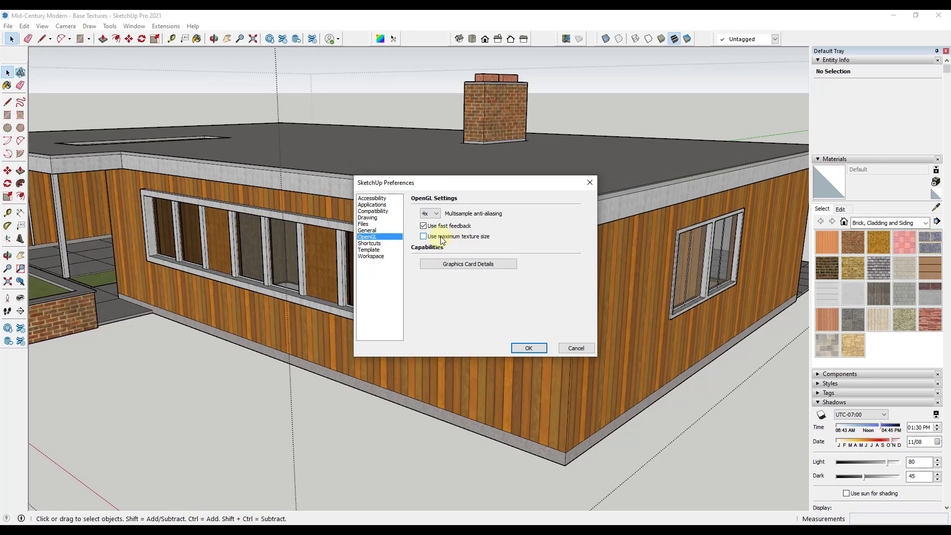
{"action": "left_click", "coordinate": [451, 236]}
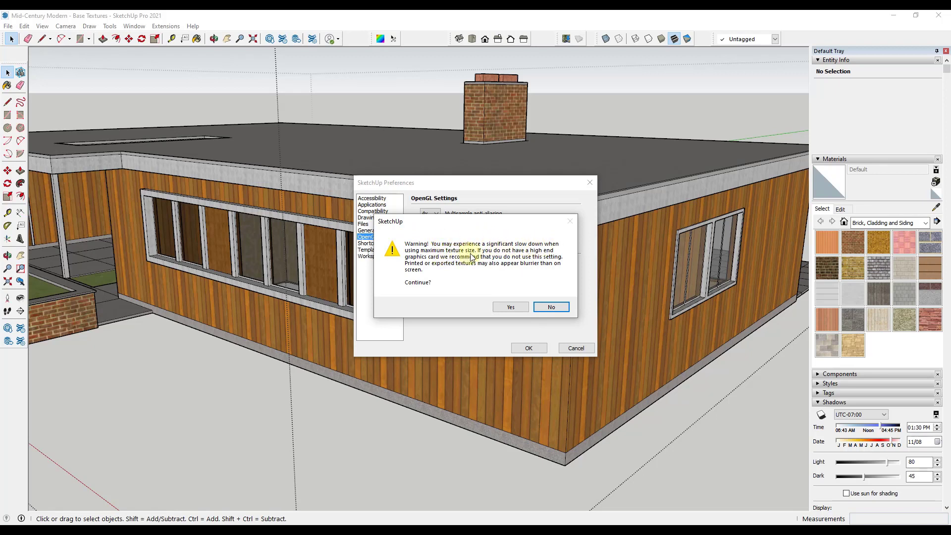
{"action": "left_click", "coordinate": [506, 307]}
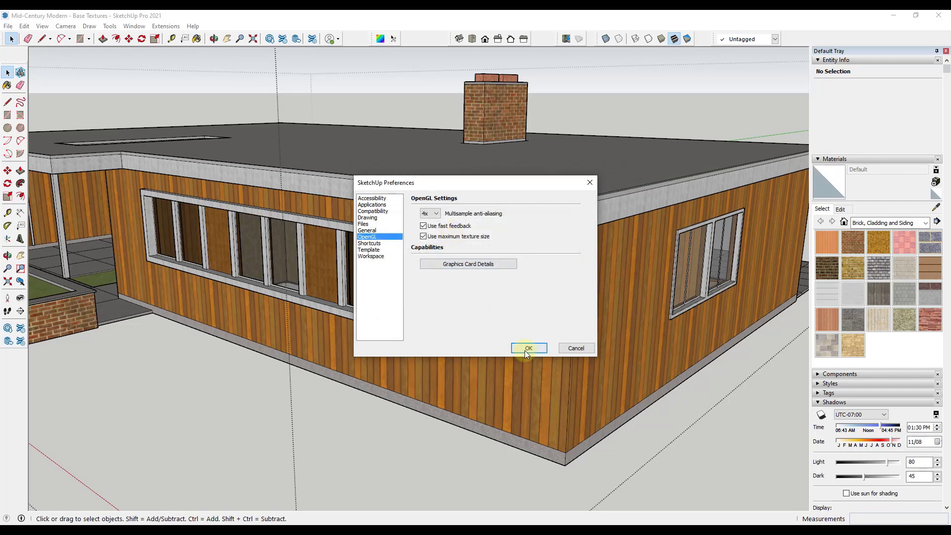
{"action": "left_click", "coordinate": [526, 348]}
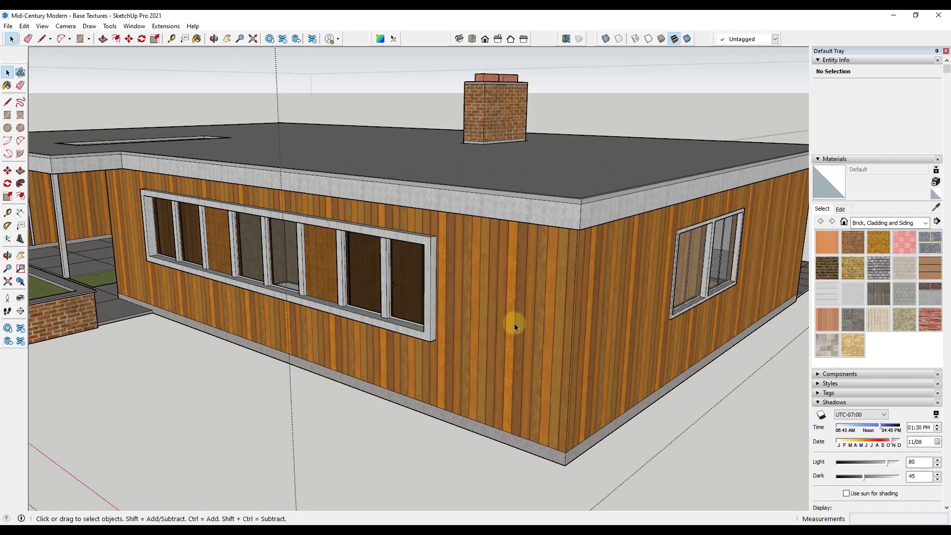
Start a new material and name it "Wood Siding - 1k".
{"action": "scroll", "coordinate": [513, 320], "scroll_direction": "down", "scroll_amount": 4}
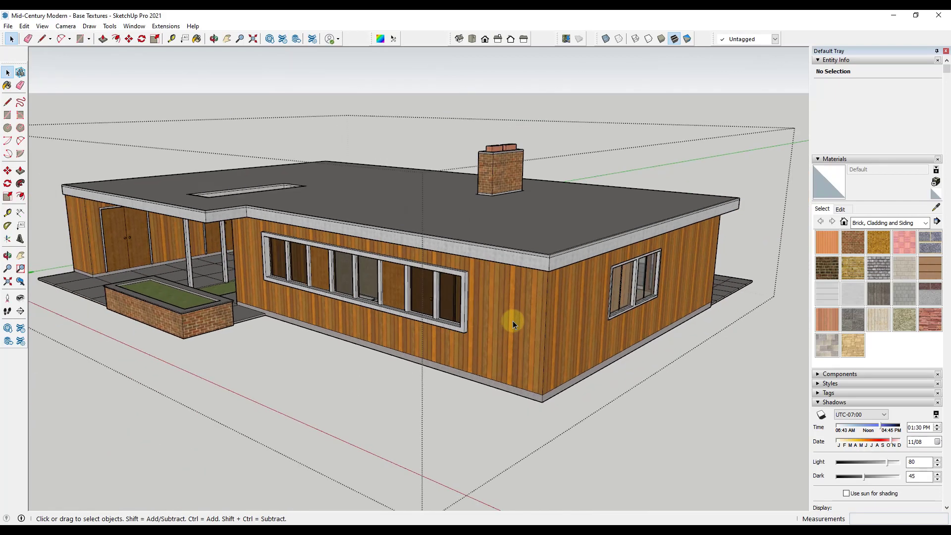
{"action": "scroll", "coordinate": [512, 320], "scroll_direction": "up", "scroll_amount": 1}
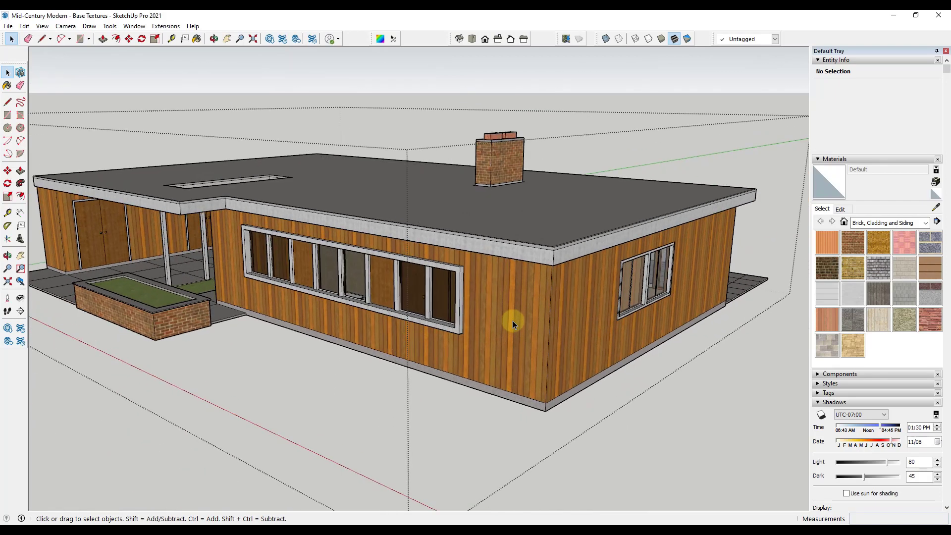
{"action": "left_click", "coordinate": [935, 182]}
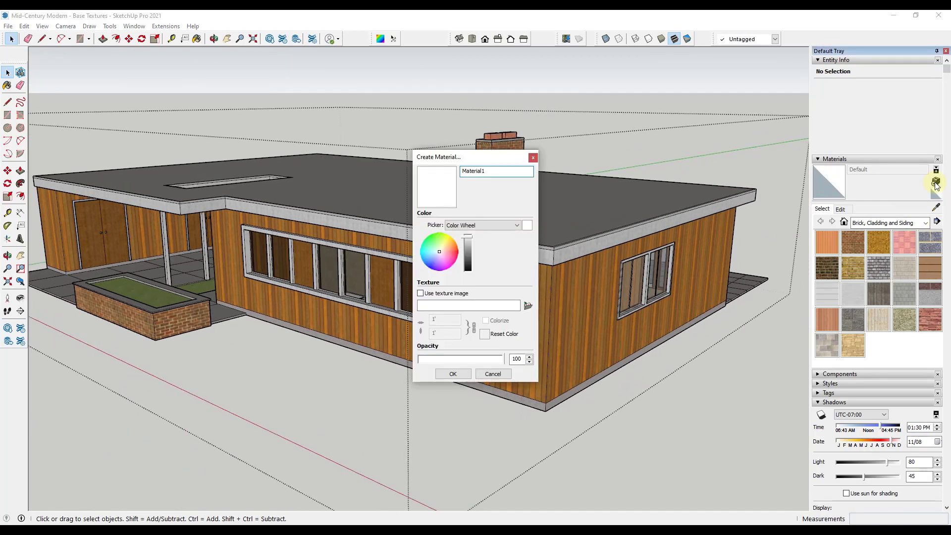
{"action": "left_click_drag", "start_coordinate": [503, 170], "coordinate": [436, 190]}
{"action": "type", "text": "Wook"}
{"action": "key", "text": "BackSpace"}
{"action": "type", "text": "d Siding - 1k"}
Give the new material the texture image brown_planks_03_diff_1k from the brown_planks_03_1k.blend textures folder and create it.
{"action": "left_click", "coordinate": [421, 293]}
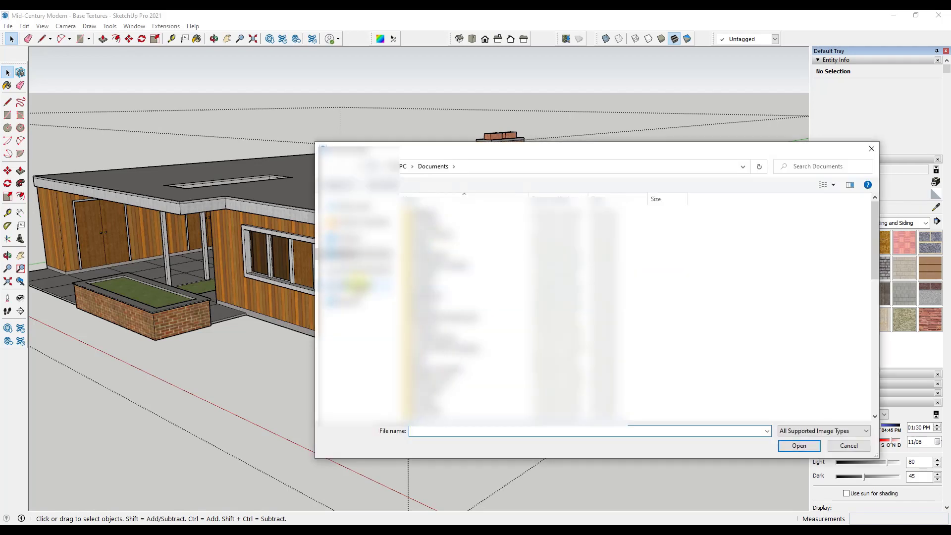
{"action": "double_click", "coordinate": [426, 213]}
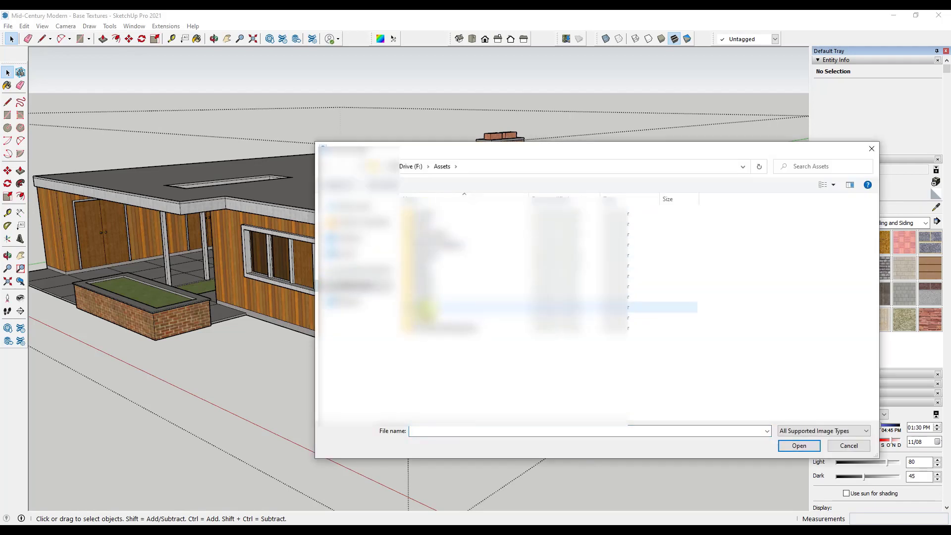
{"action": "double_click", "coordinate": [424, 255]}
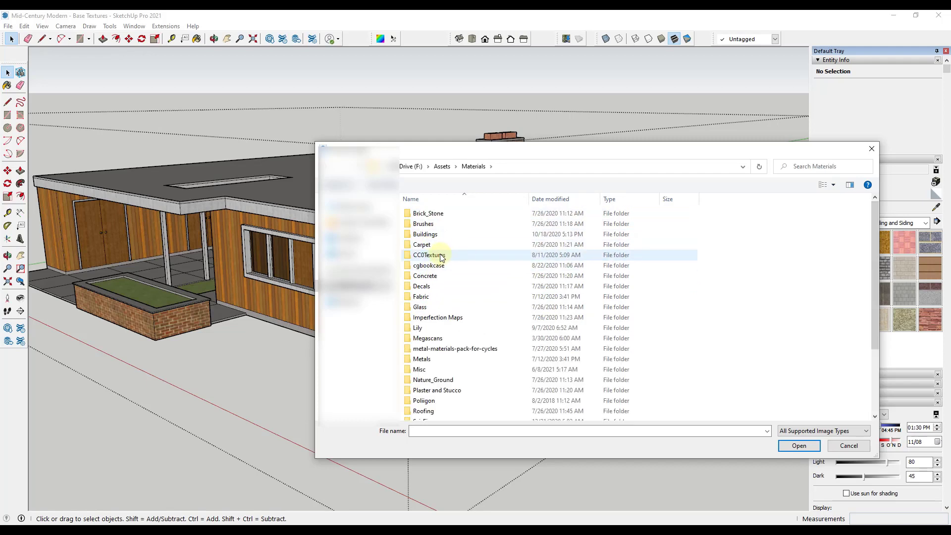
{"action": "scroll", "coordinate": [463, 264], "scroll_direction": "down", "scroll_amount": 2}
{"action": "double_click", "coordinate": [423, 373]}
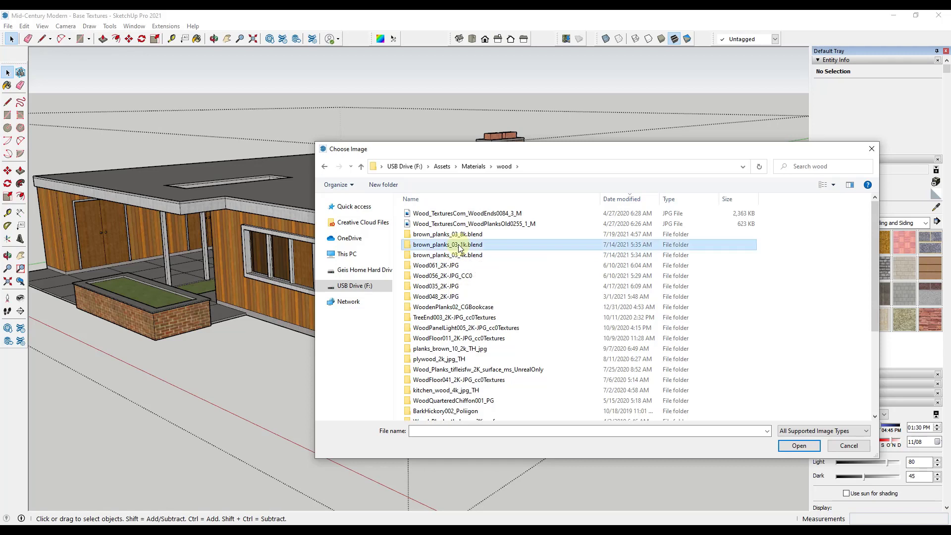
{"action": "double_click", "coordinate": [458, 245]}
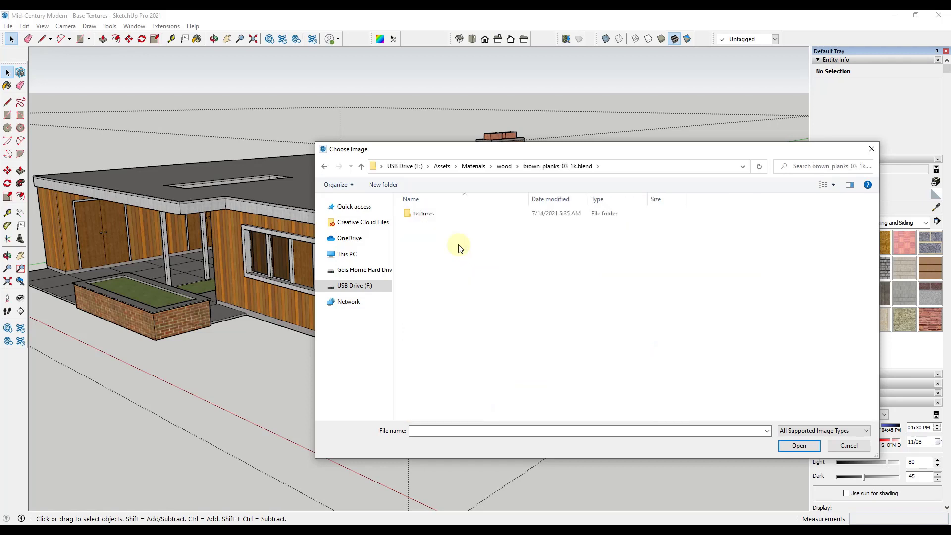
{"action": "double_click", "coordinate": [425, 214]}
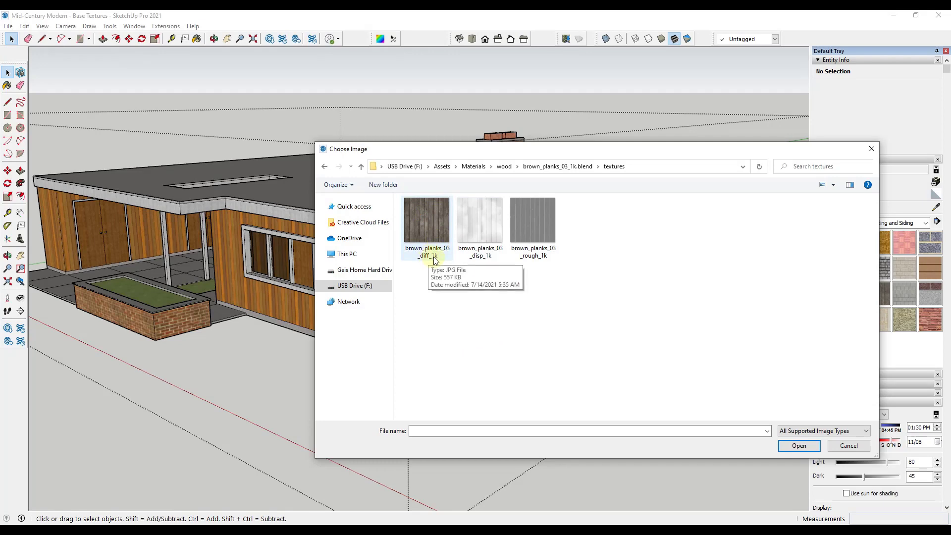
{"action": "double_click", "coordinate": [433, 221]}
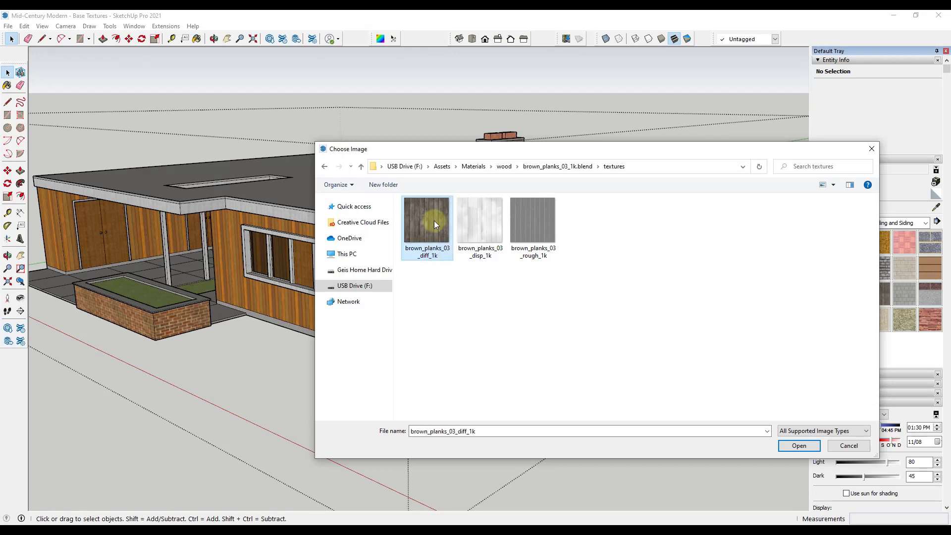
{"action": "left_click", "coordinate": [453, 374]}
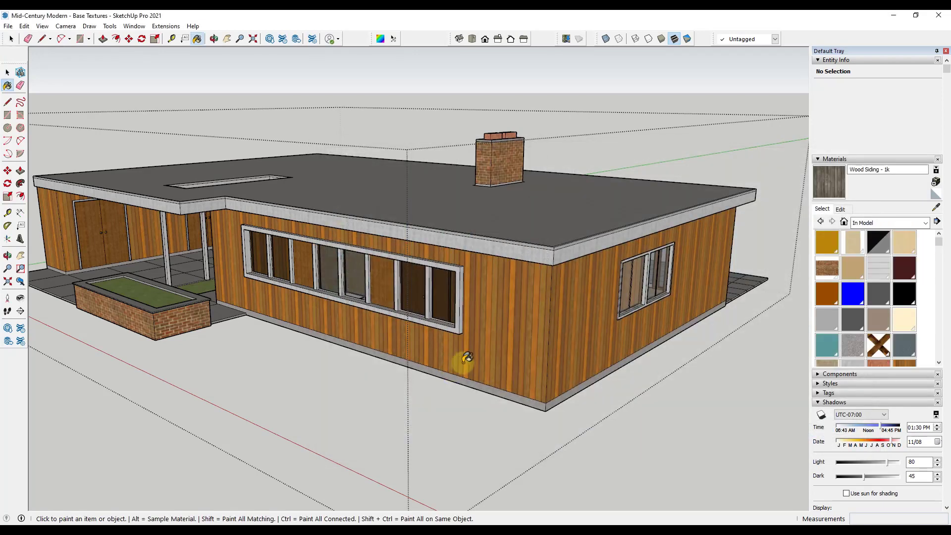
Select all faces sharing the house's orange wood siding material and paint them with Wood Siding - 1k.
{"action": "right_click", "coordinate": [500, 312]}
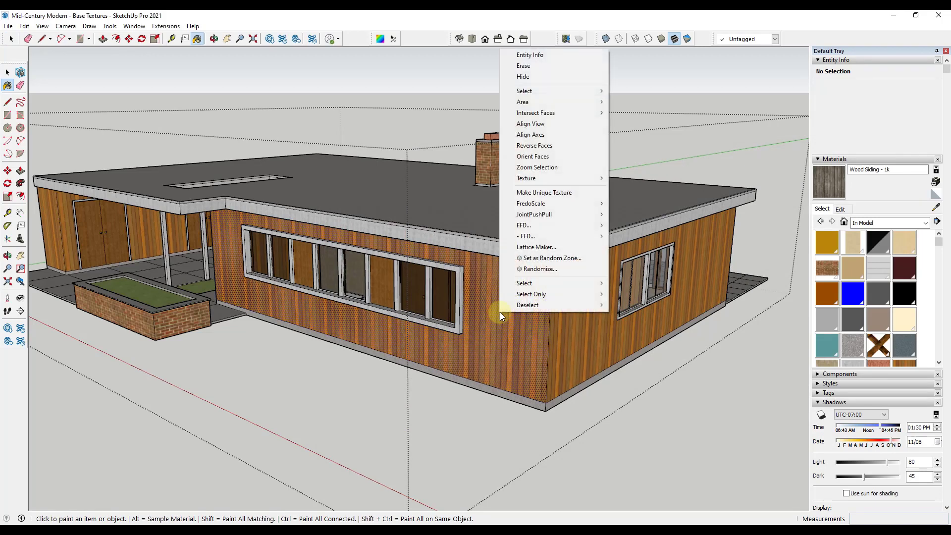
{"action": "mouse_move", "coordinate": [544, 93]}
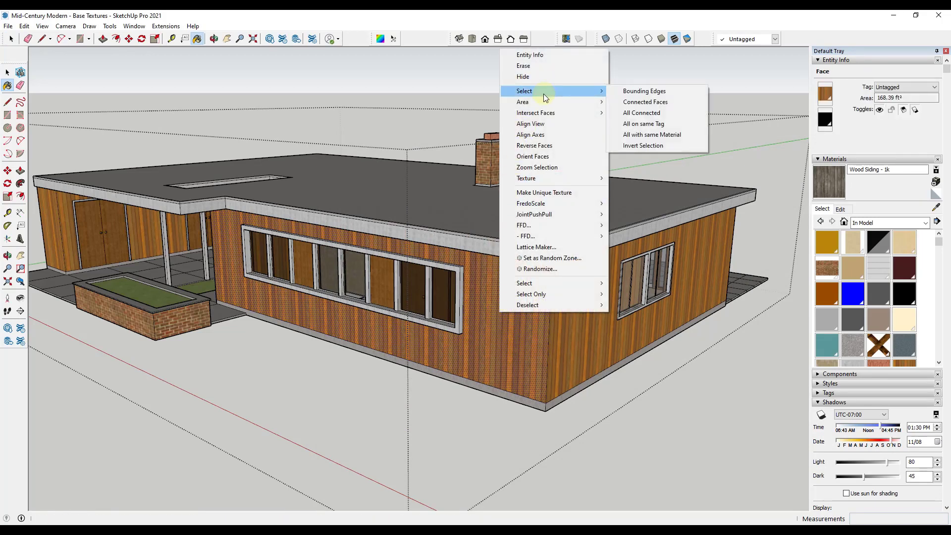
{"action": "left_click", "coordinate": [650, 135]}
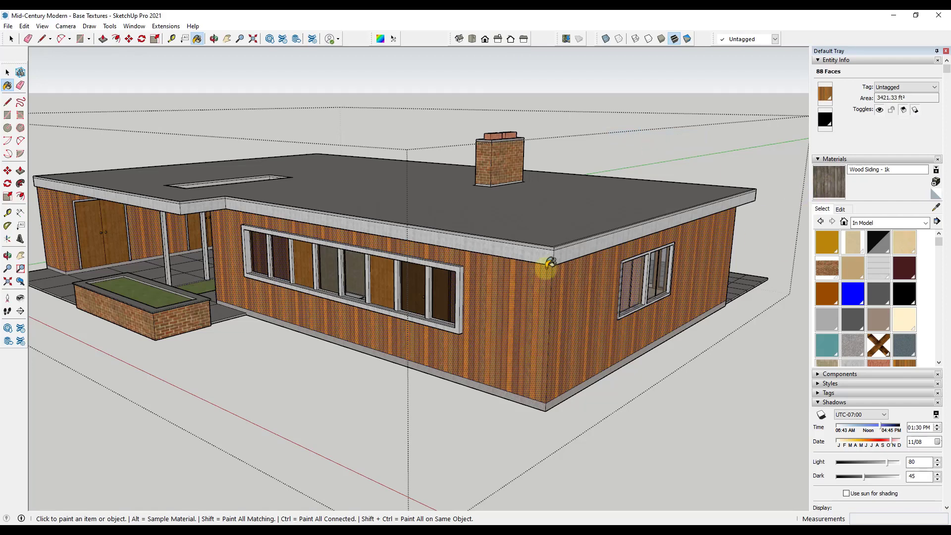
{"action": "left_click", "coordinate": [517, 295]}
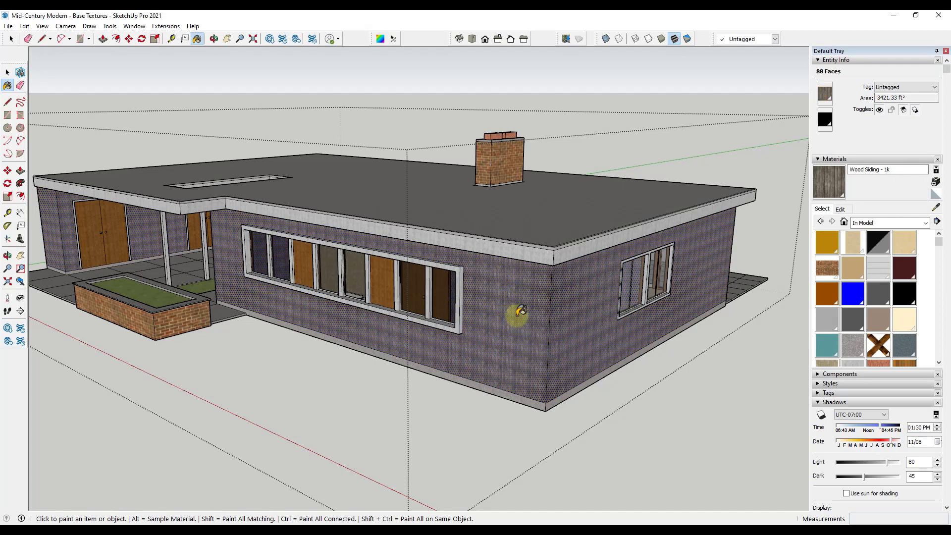
Set the Wood Siding - 1k texture size to 5' and clear the face selection.
{"action": "left_click", "coordinate": [840, 209]}
{"action": "key", "text": "Tab"}
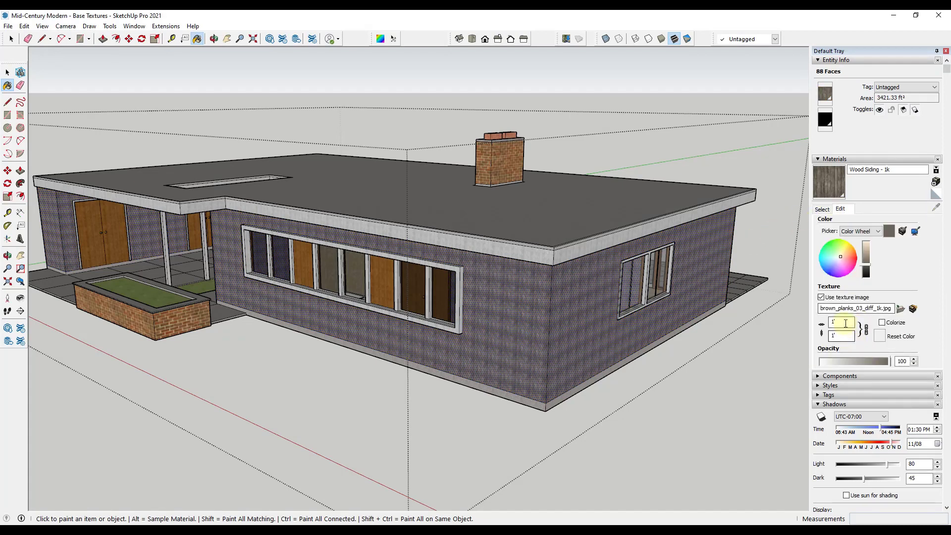
{"action": "type", "text": "6"}
{"action": "key", "text": "Return"}
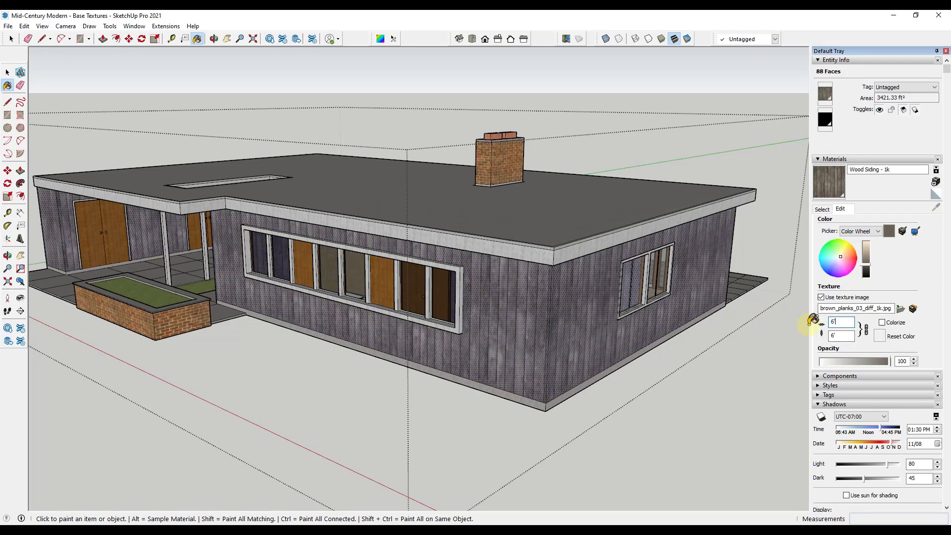
{"action": "key", "text": "BackSpace"}
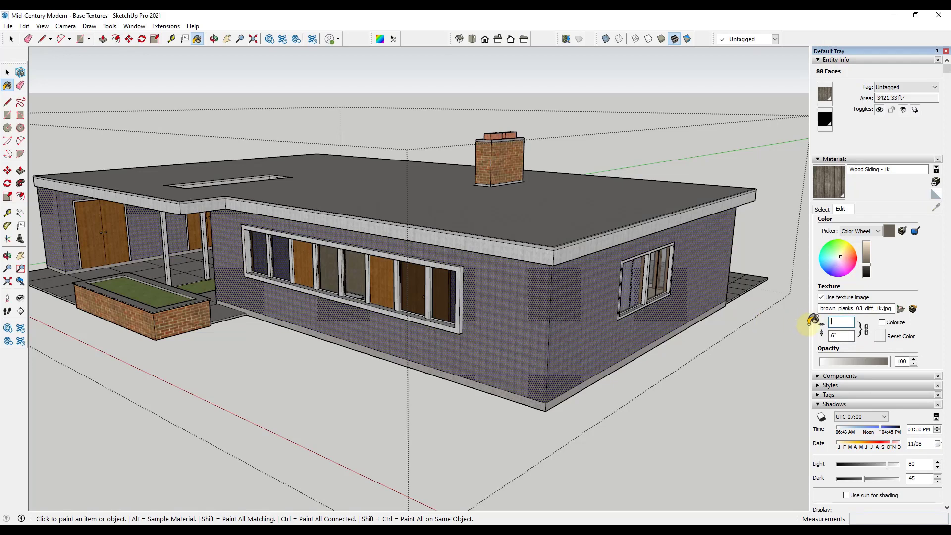
{"action": "type", "text": "5"}
{"action": "key", "text": "Return"}
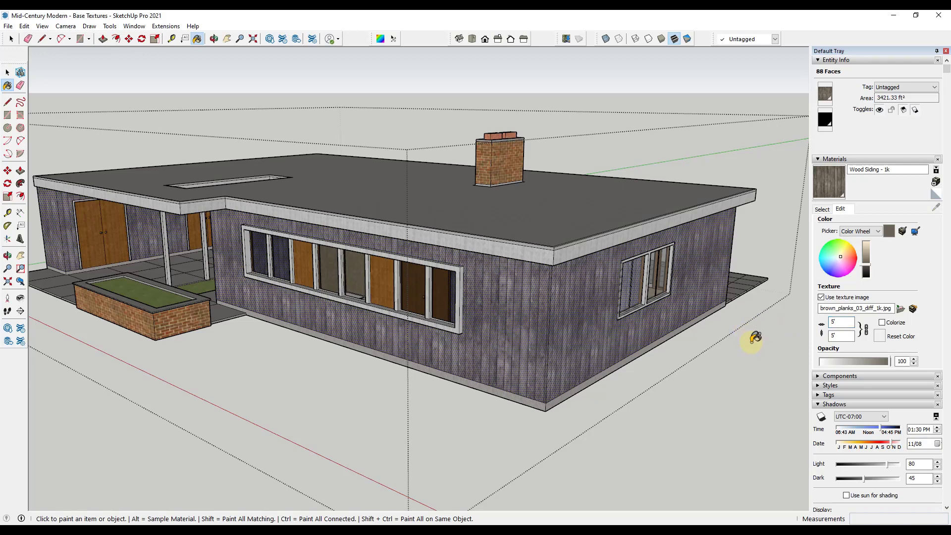
{"action": "key", "text": "space"}
{"action": "left_click", "coordinate": [595, 421]}
Examine the 1k siding texture up close near the house corner and as a whole, then leave the house group.
{"action": "middle_click_drag", "start_coordinate": [548, 393], "coordinate": [489, 301]}
{"action": "scroll", "coordinate": [491, 301], "scroll_direction": "up", "scroll_amount": 8}
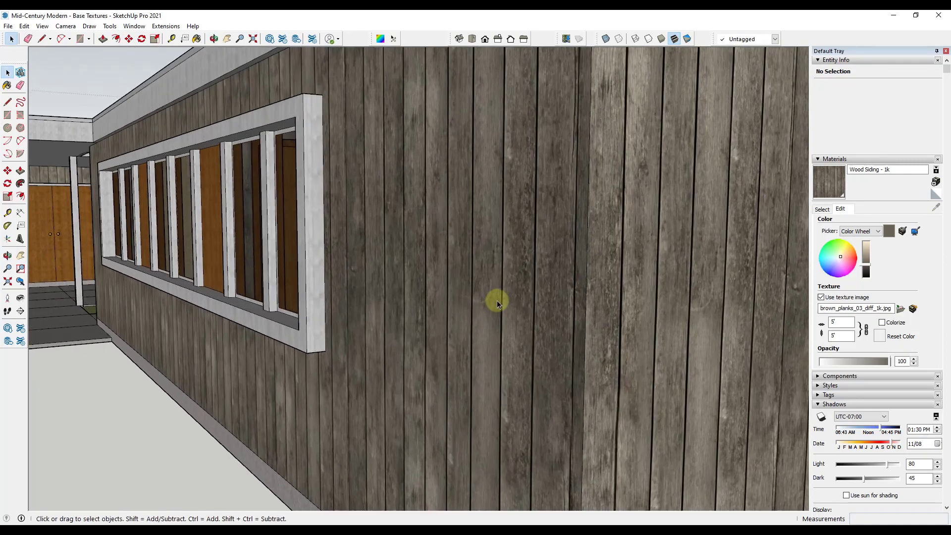
{"action": "scroll", "coordinate": [540, 223], "scroll_direction": "up", "scroll_amount": 4}
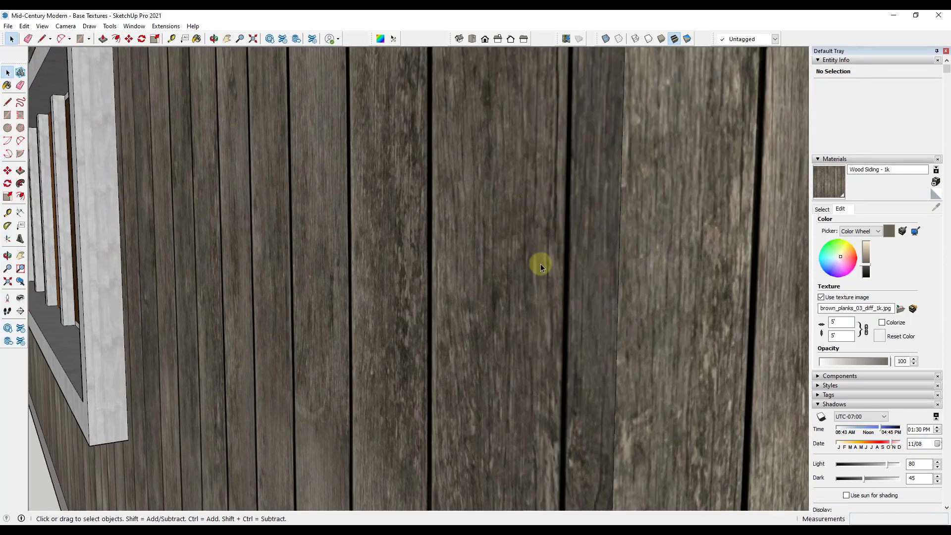
{"action": "scroll", "coordinate": [553, 268], "scroll_direction": "down", "scroll_amount": 1}
{"action": "scroll", "coordinate": [557, 268], "scroll_direction": "down", "scroll_amount": 3}
{"action": "scroll", "coordinate": [386, 270], "scroll_direction": "up", "scroll_amount": 8}
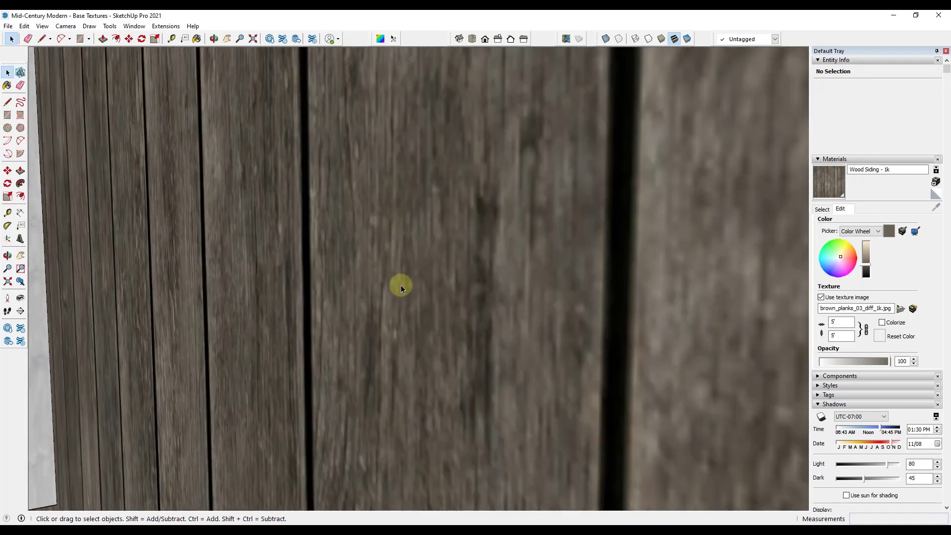
{"action": "scroll", "coordinate": [406, 273], "scroll_direction": "down", "scroll_amount": 5}
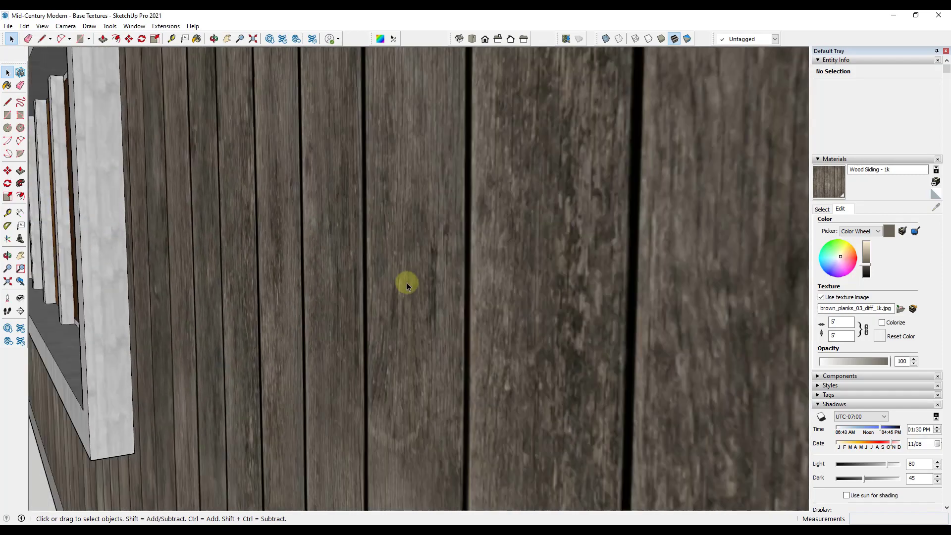
{"action": "scroll", "coordinate": [443, 271], "scroll_direction": "down", "scroll_amount": 10}
{"action": "middle_click_drag", "start_coordinate": [445, 244], "coordinate": [562, 265]}
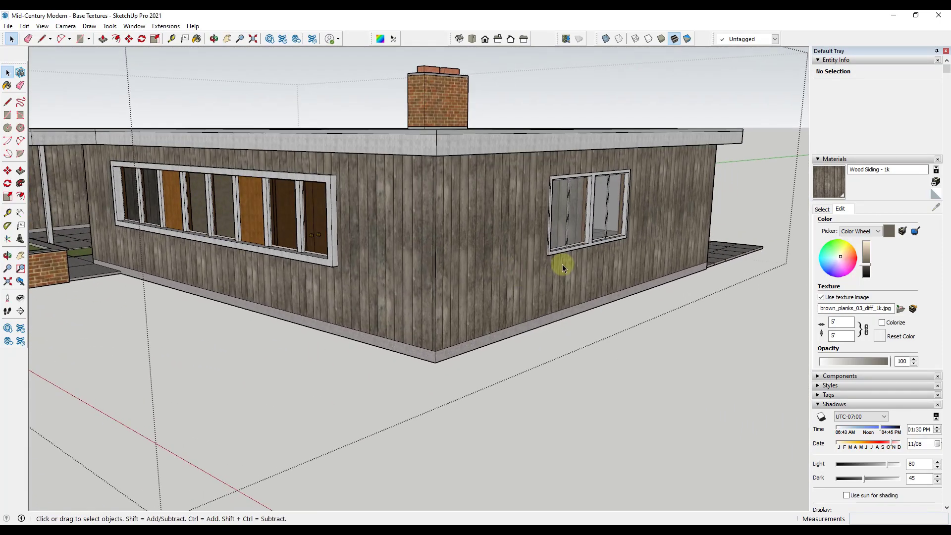
{"action": "scroll", "coordinate": [353, 281], "scroll_direction": "down", "scroll_amount": 3}
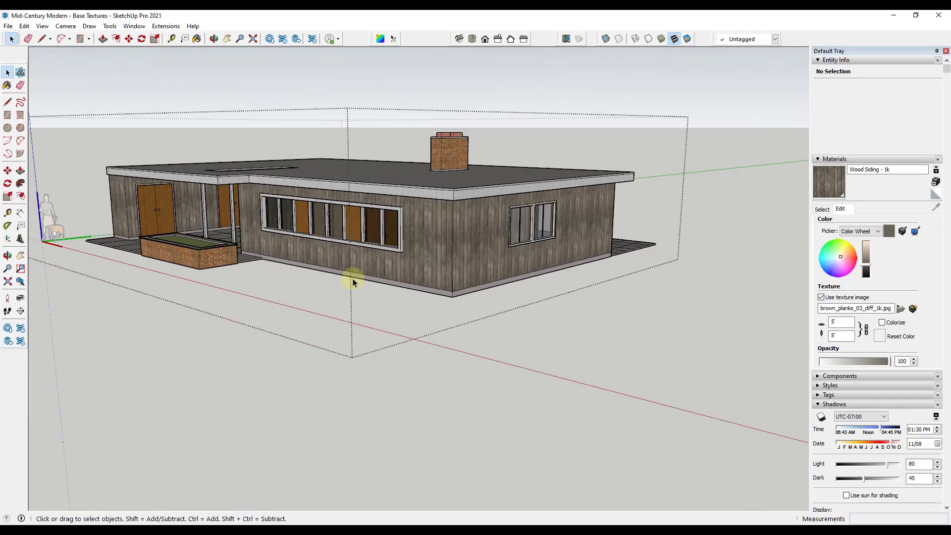
{"action": "left_click", "coordinate": [272, 278]}
{"action": "scroll", "coordinate": [307, 198], "scroll_direction": "up", "scroll_amount": 1}
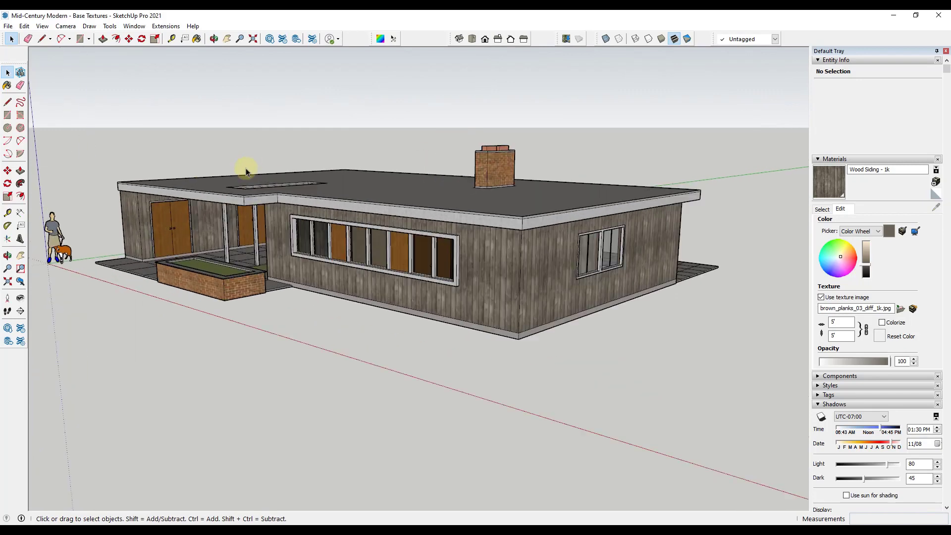
Save a copy of the model as "Mid-Century Modern - 1K Texture" and close the project folder window.
{"action": "left_click", "coordinate": [8, 26]}
{"action": "left_click", "coordinate": [41, 82]}
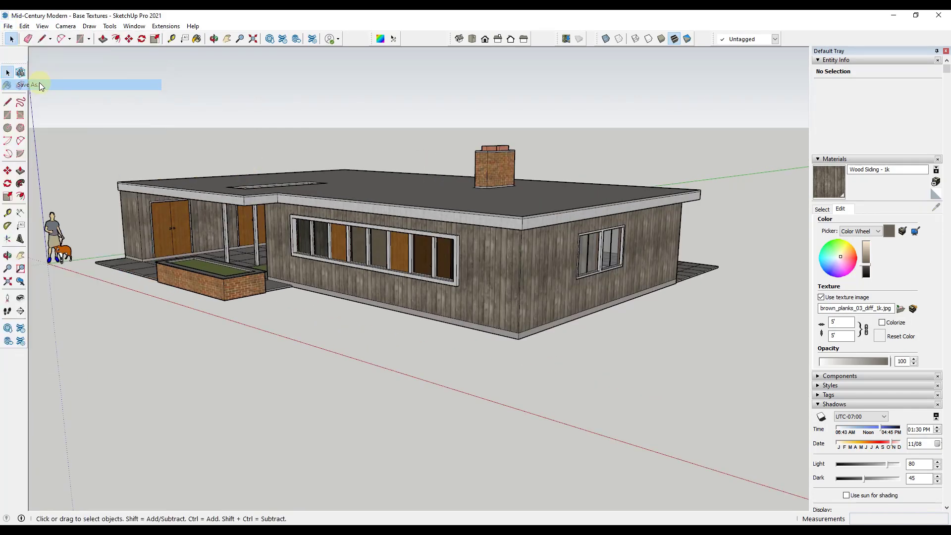
{"action": "left_click", "coordinate": [187, 299]}
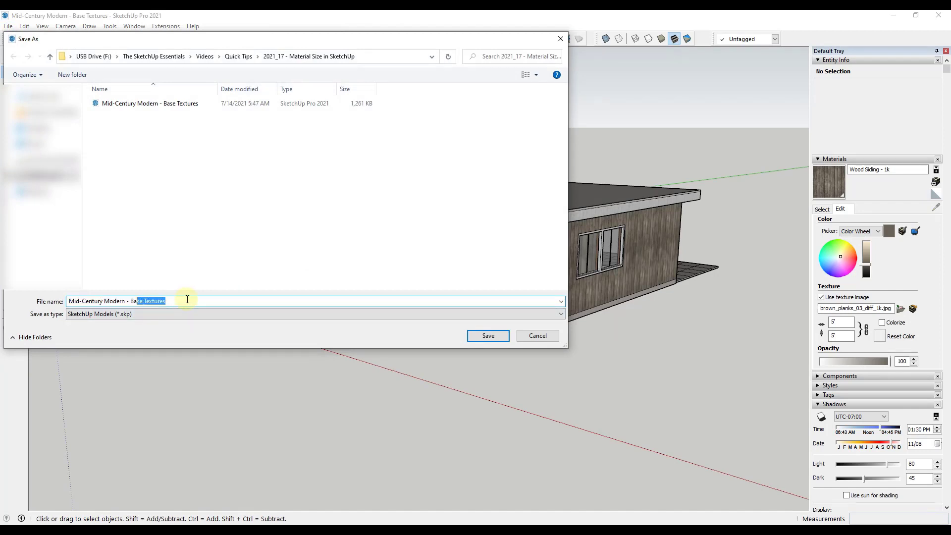
{"action": "type", "text": "1K Texture"}
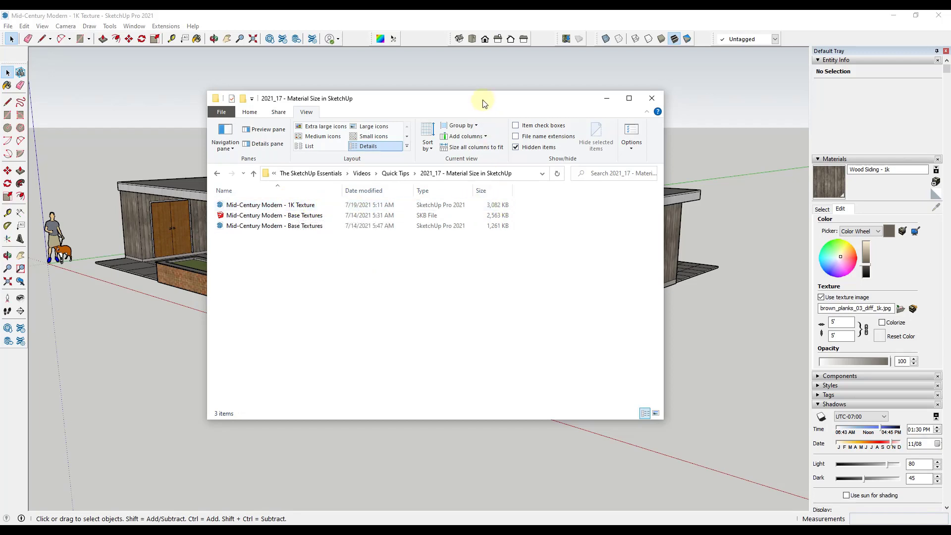
{"action": "left_click", "coordinate": [651, 98]}
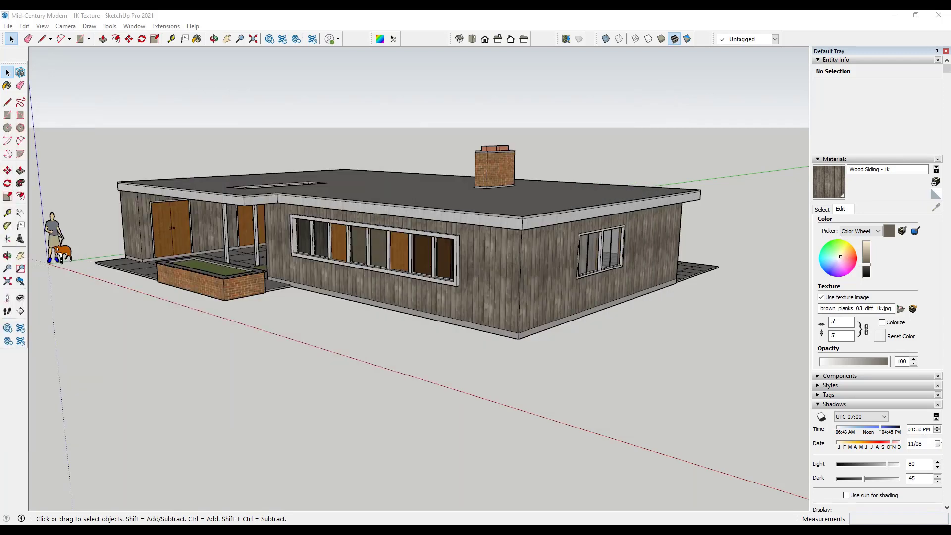
Create a material named "Wood Siding - 4k" using the texture image brown_planks_03_diff_4k from the brown_planks_03_4k.blend textures folder.
{"action": "left_click", "coordinate": [936, 184]}
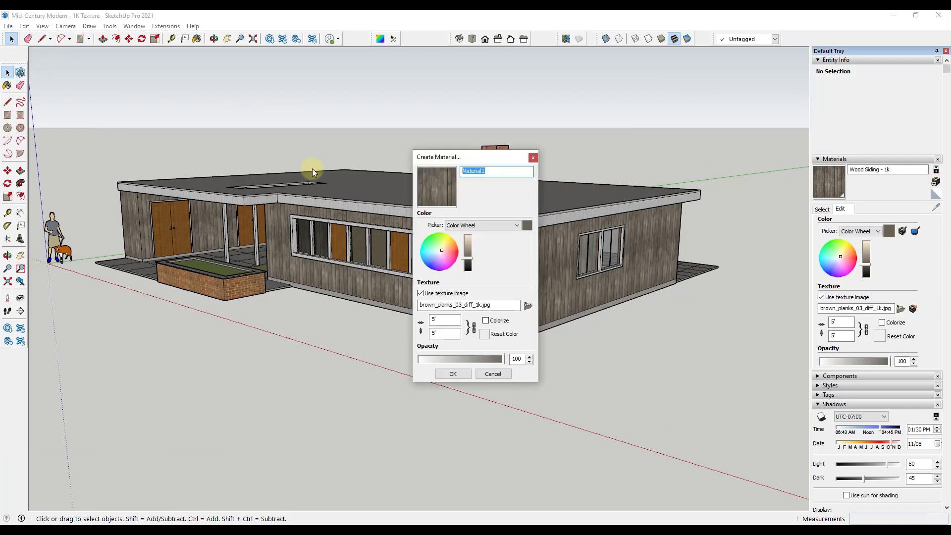
{"action": "type", "text": "Wood Siding - 4k"}
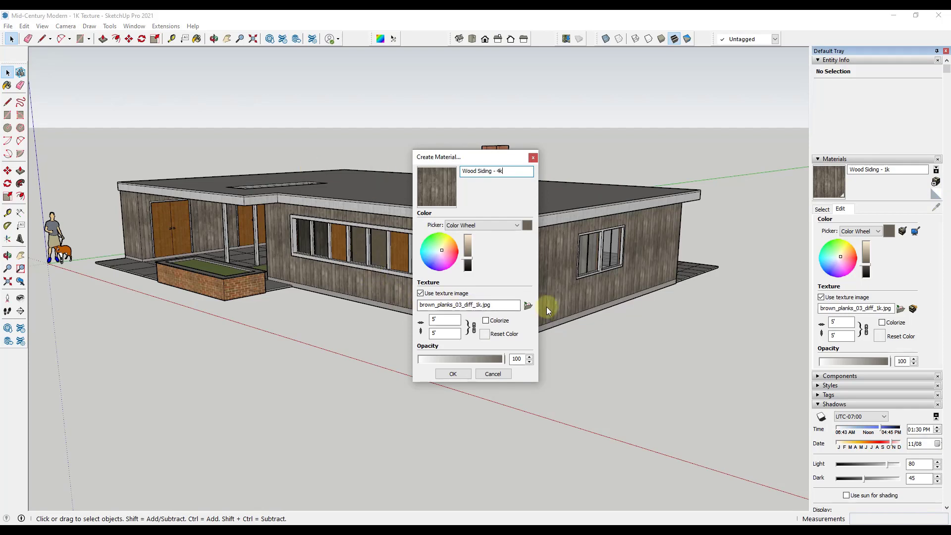
{"action": "left_click", "coordinate": [527, 305]}
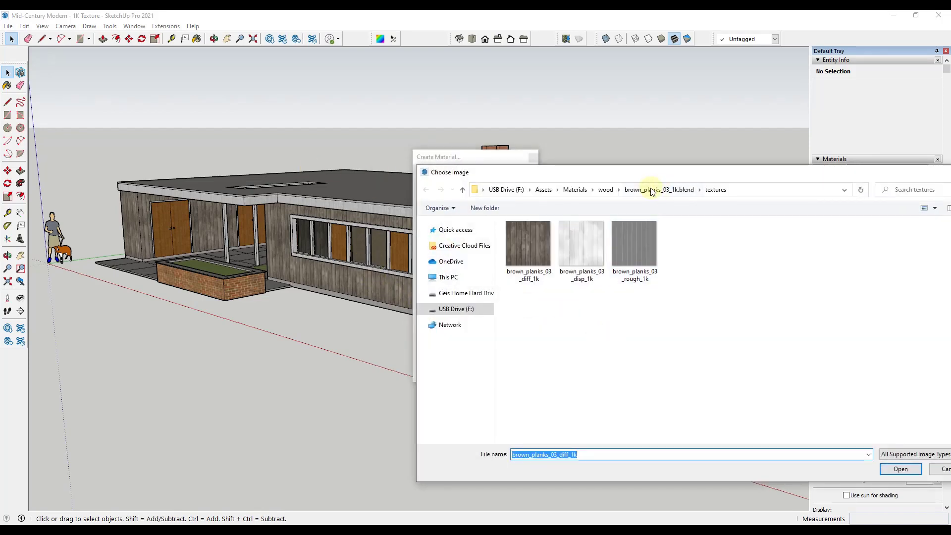
{"action": "left_click", "coordinate": [651, 190]}
{"action": "left_click", "coordinate": [605, 189]}
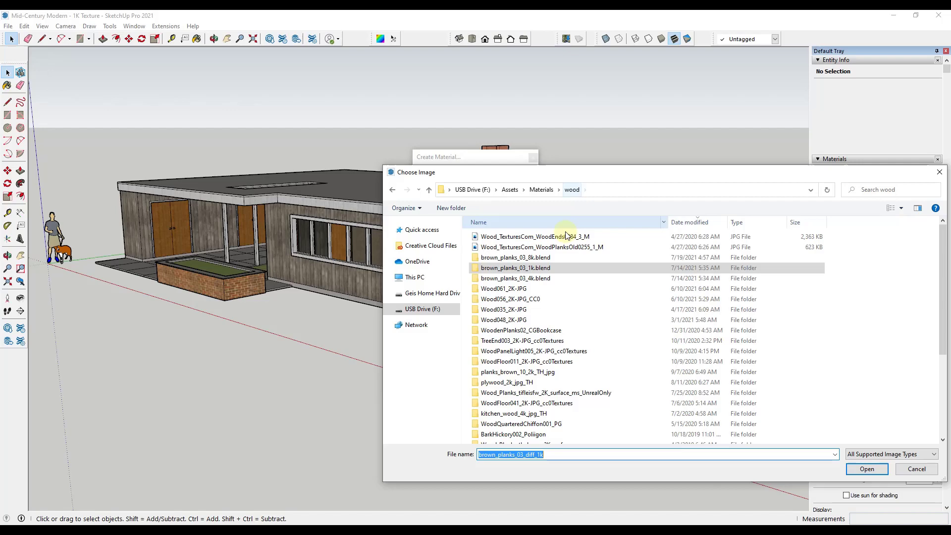
{"action": "double_click", "coordinate": [524, 279]}
{"action": "double_click", "coordinate": [496, 250]}
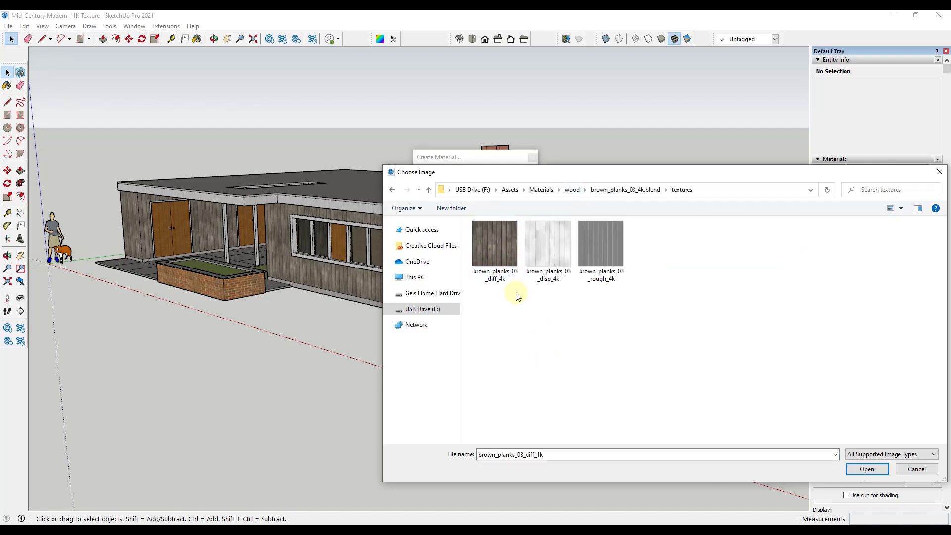
{"action": "double_click", "coordinate": [501, 252]}
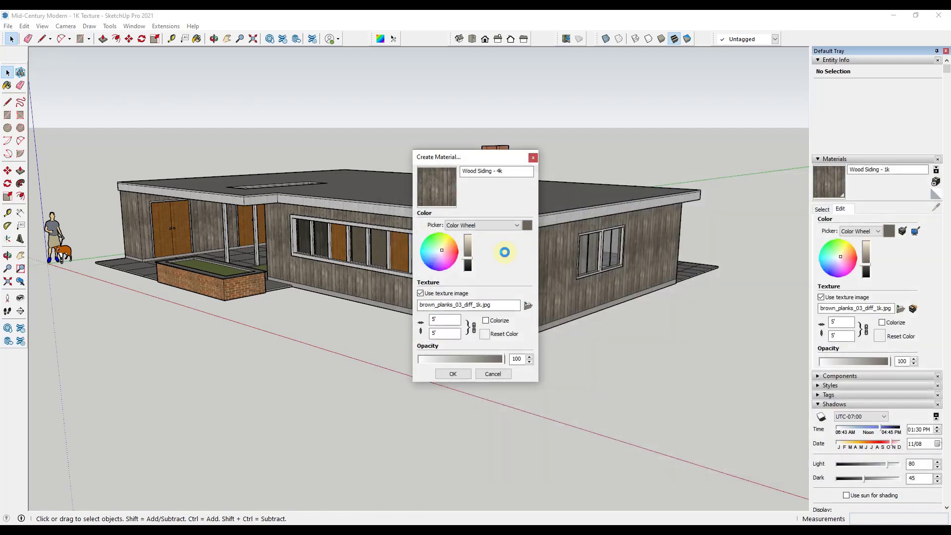
{"action": "left_click", "coordinate": [453, 374]}
Select all faces using the 1k wood siding inside the house group and repaint them with Wood Siding - 4k.
{"action": "key", "text": "space"}
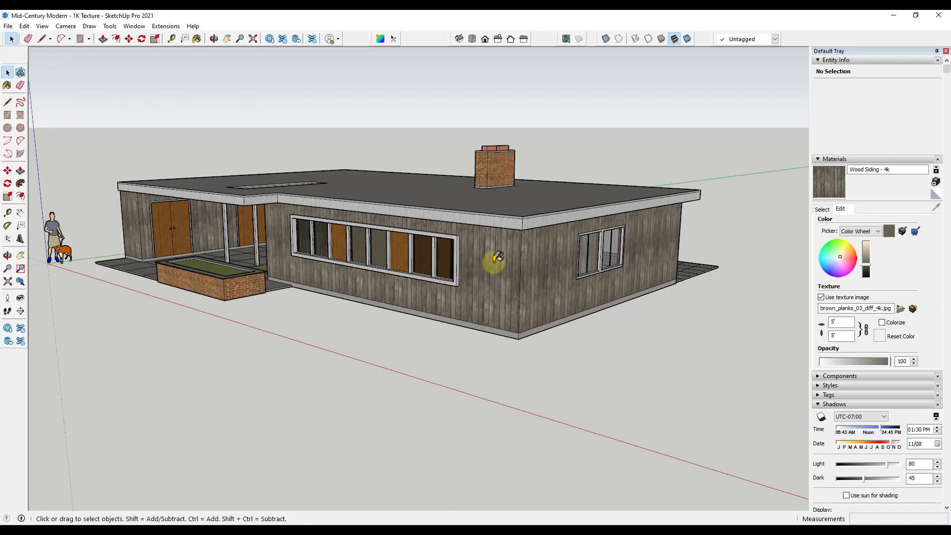
{"action": "double_click", "coordinate": [493, 263]}
{"action": "right_click", "coordinate": [495, 262]}
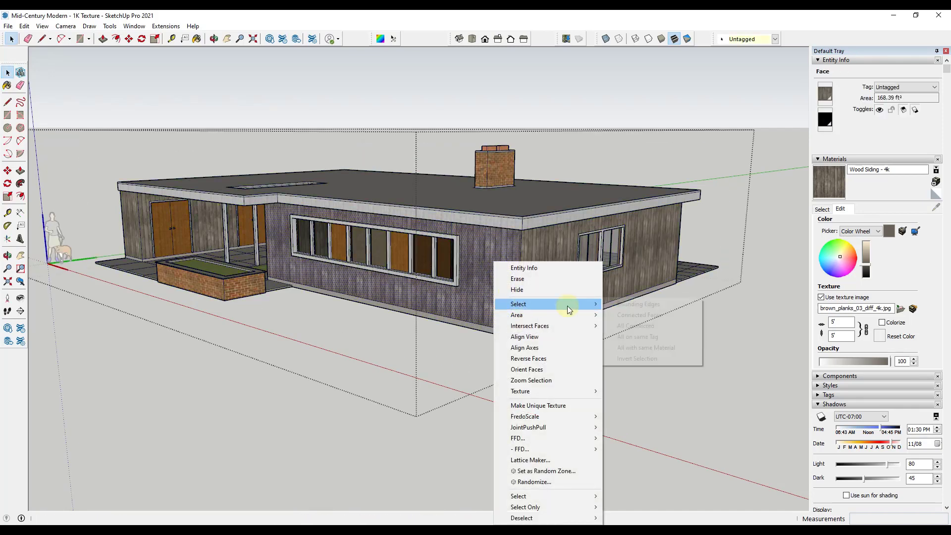
{"action": "mouse_move", "coordinate": [569, 305]}
{"action": "left_click", "coordinate": [644, 347]}
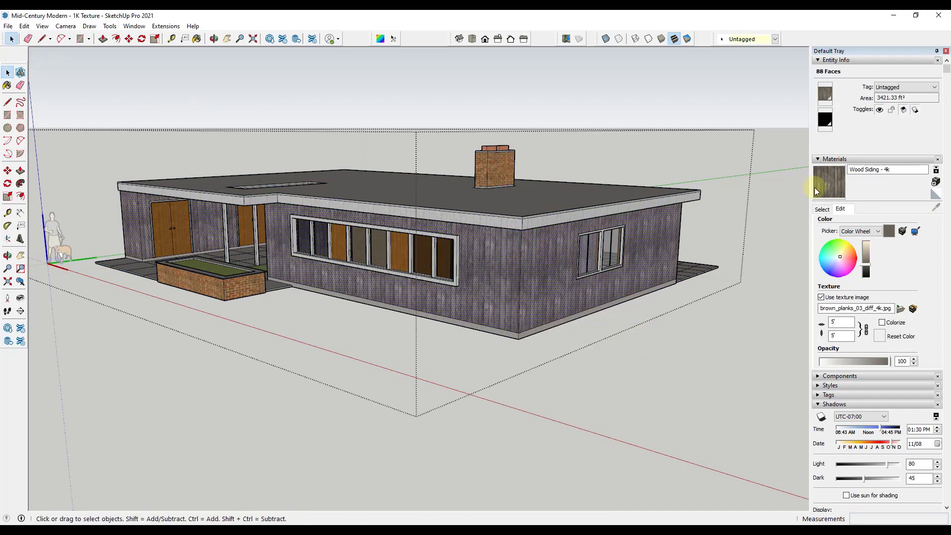
{"action": "left_click", "coordinate": [821, 208]}
{"action": "scroll", "coordinate": [873, 308], "scroll_direction": "down", "scroll_amount": 10}
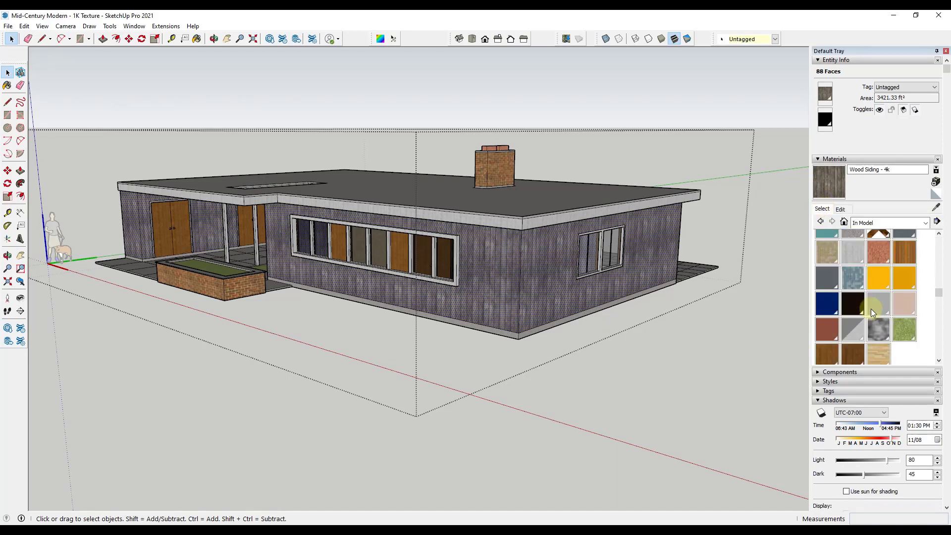
{"action": "left_click", "coordinate": [828, 302]}
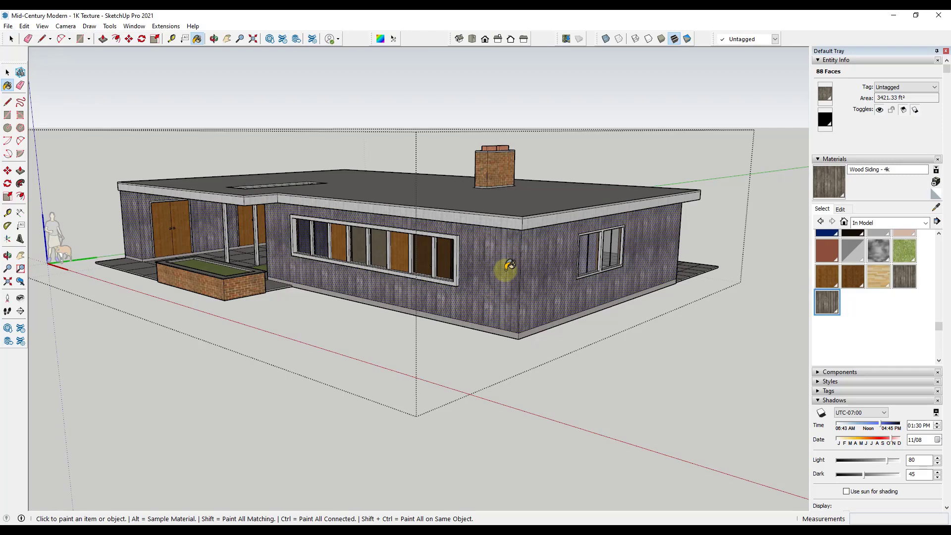
{"action": "key", "text": "space"}
{"action": "left_click", "coordinate": [495, 346]}
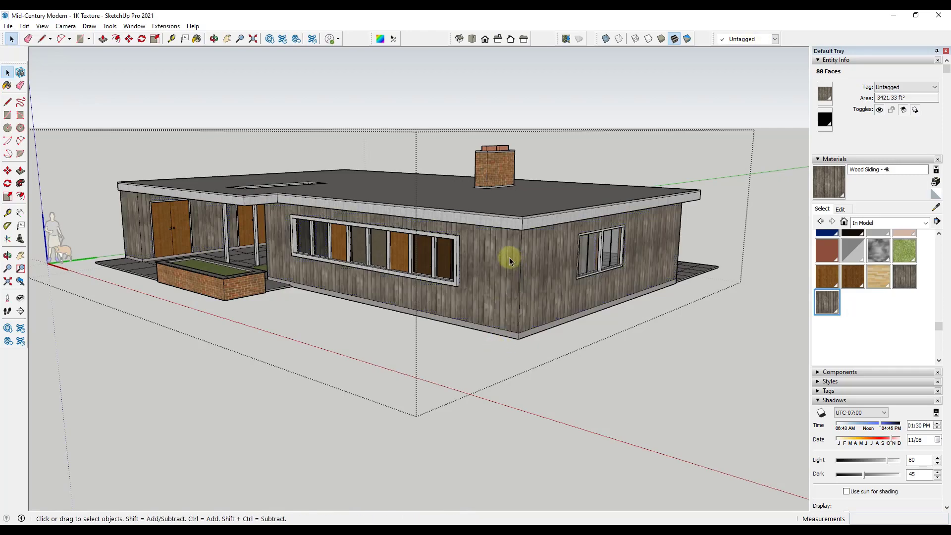
Examine the wood grain detail of the 4k siding texture up close on the wall near the house corner.
{"action": "scroll", "coordinate": [509, 257], "scroll_direction": "up", "scroll_amount": 8}
{"action": "scroll", "coordinate": [479, 284], "scroll_direction": "up", "scroll_amount": 10}
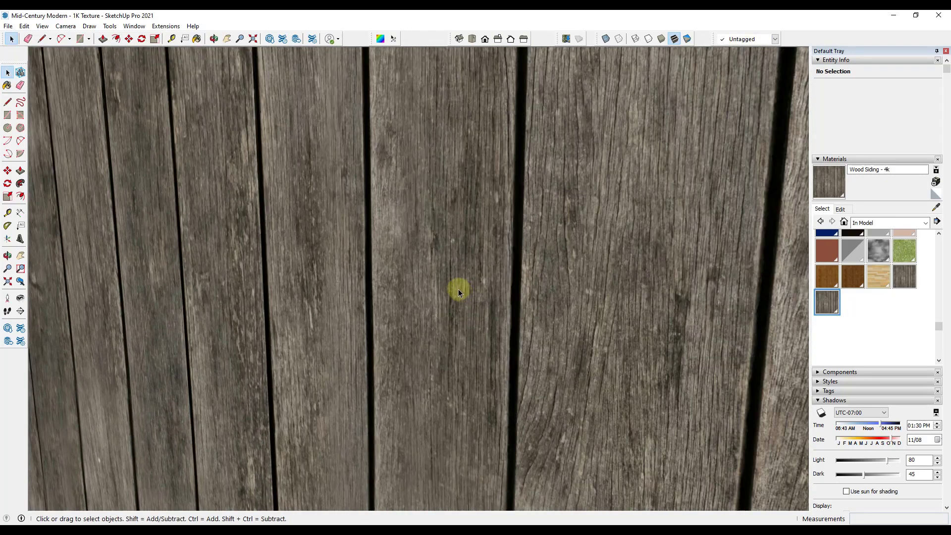
{"action": "scroll", "coordinate": [459, 291], "scroll_direction": "down", "scroll_amount": 10}
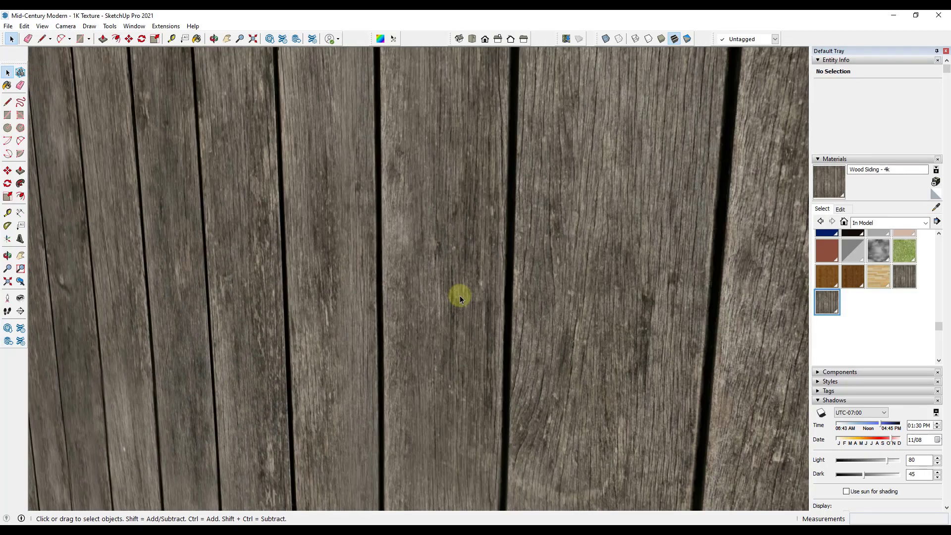
{"action": "middle_click_drag", "start_coordinate": [459, 295], "coordinate": [461, 272]}
{"action": "scroll", "coordinate": [459, 281], "scroll_direction": "up", "scroll_amount": 3}
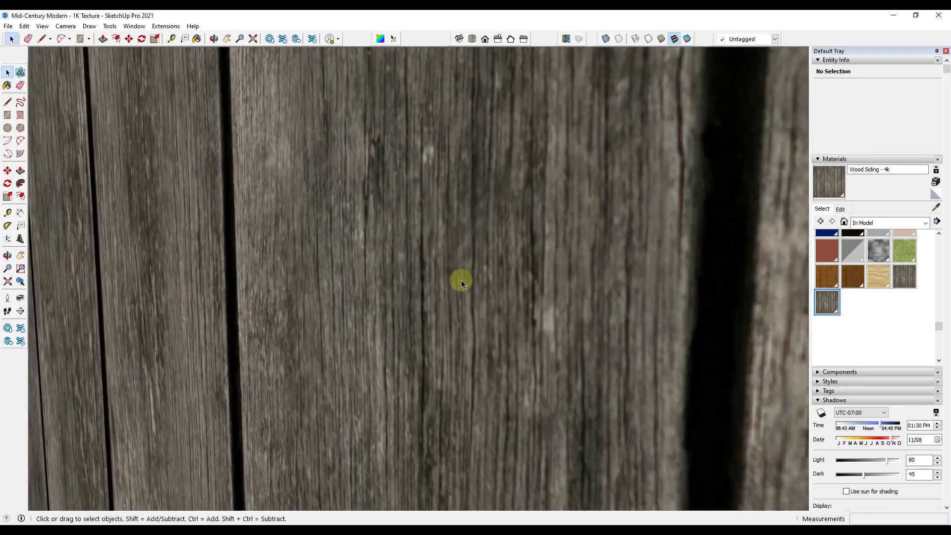
{"action": "scroll", "coordinate": [456, 278], "scroll_direction": "down", "scroll_amount": 5}
{"action": "scroll", "coordinate": [456, 276], "scroll_direction": "down", "scroll_amount": 6}
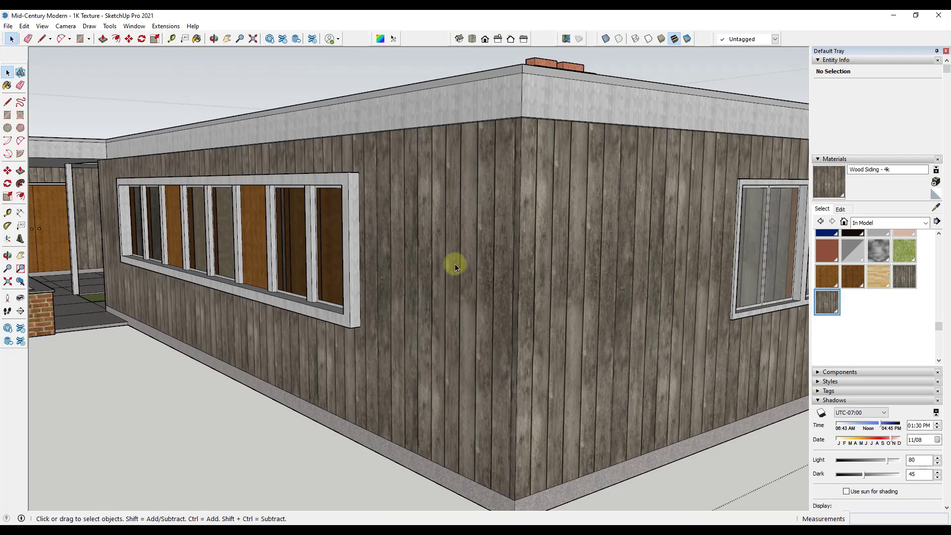
Save the model under the name "Mid-Century Modern - 4K Texture" in SketchUp Version 2017 format.
{"action": "left_click", "coordinate": [8, 26]}
{"action": "left_click", "coordinate": [37, 85]}
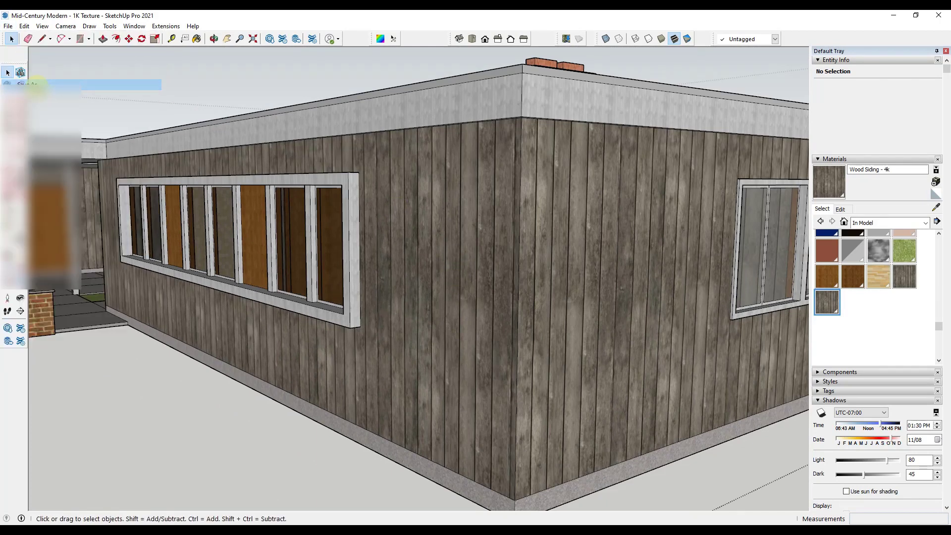
{"action": "left_click", "coordinate": [133, 301]}
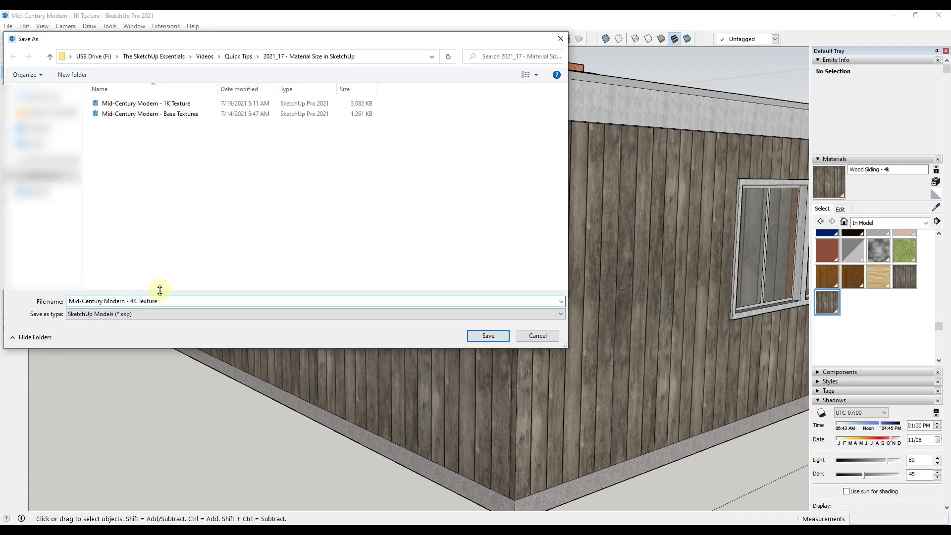
{"action": "left_click", "coordinate": [123, 311]}
{"action": "left_click", "coordinate": [130, 349]}
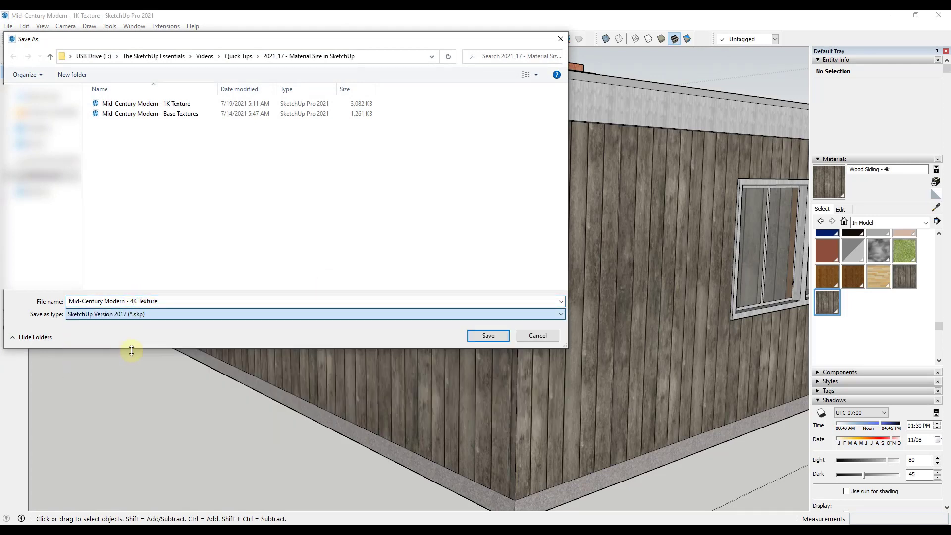
{"action": "left_click", "coordinate": [486, 336]}
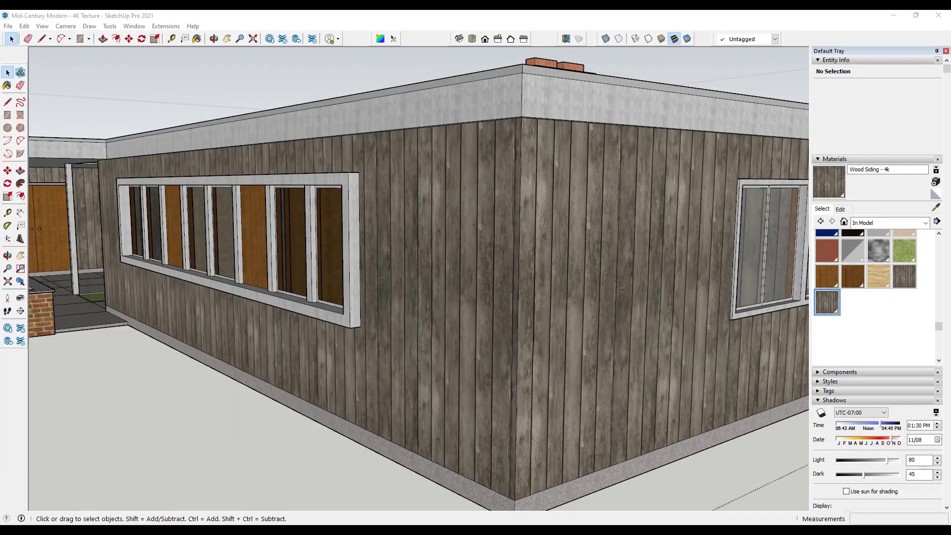
Create a material named "Wood Siding - 8k" and repaint all house faces using the 4k siding with it.
{"action": "left_click", "coordinate": [936, 184]}
{"action": "left_click", "coordinate": [520, 306]}
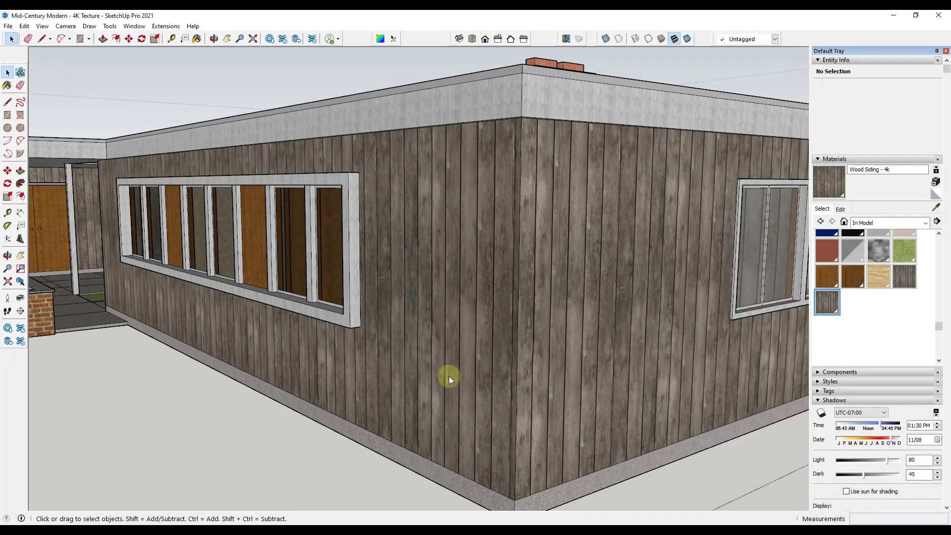
{"action": "right_click", "coordinate": [463, 283]}
{"action": "mouse_move", "coordinate": [520, 62]}
{"action": "left_click", "coordinate": [607, 95]}
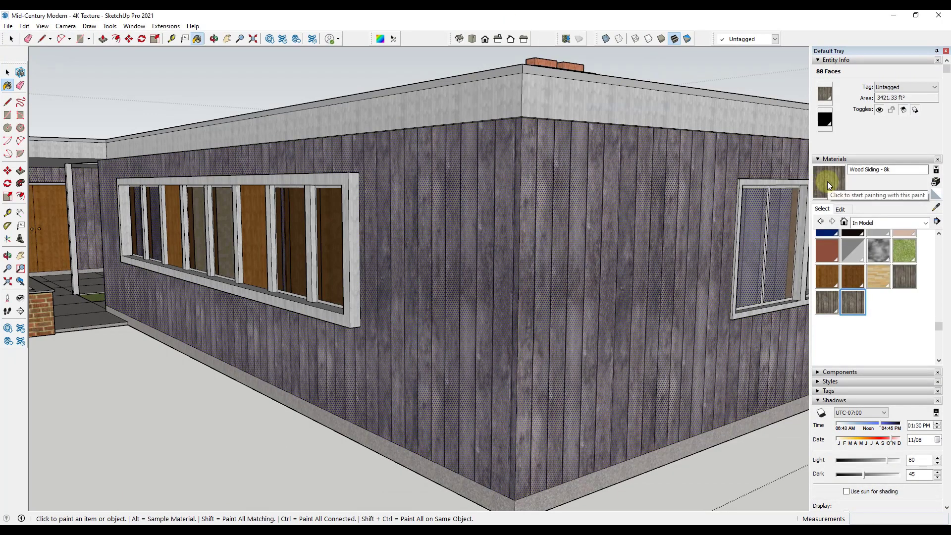
{"action": "left_click", "coordinate": [827, 181]}
{"action": "key", "text": "space"}
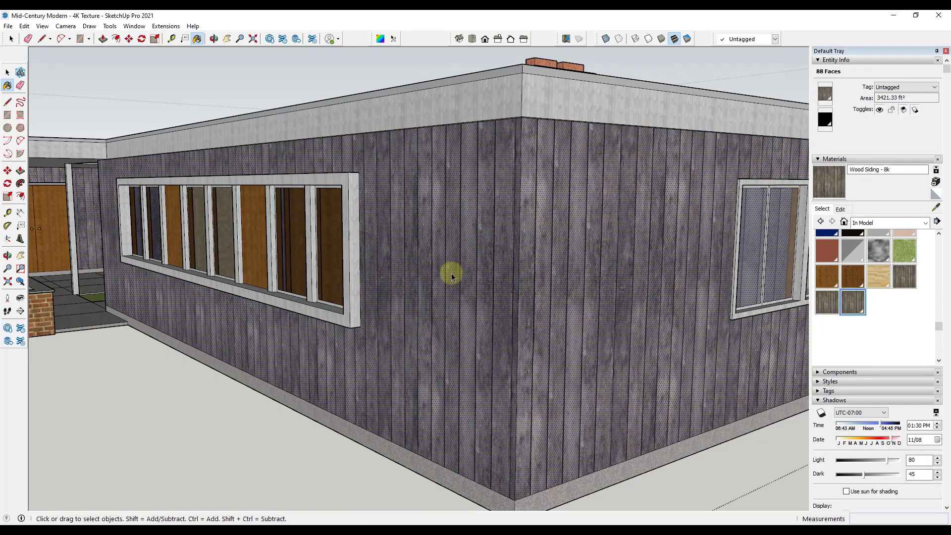
Examine the wood grain detail of the 8k siding up close on the wall beside the long window.
{"action": "scroll", "coordinate": [452, 280], "scroll_direction": "up", "scroll_amount": 10}
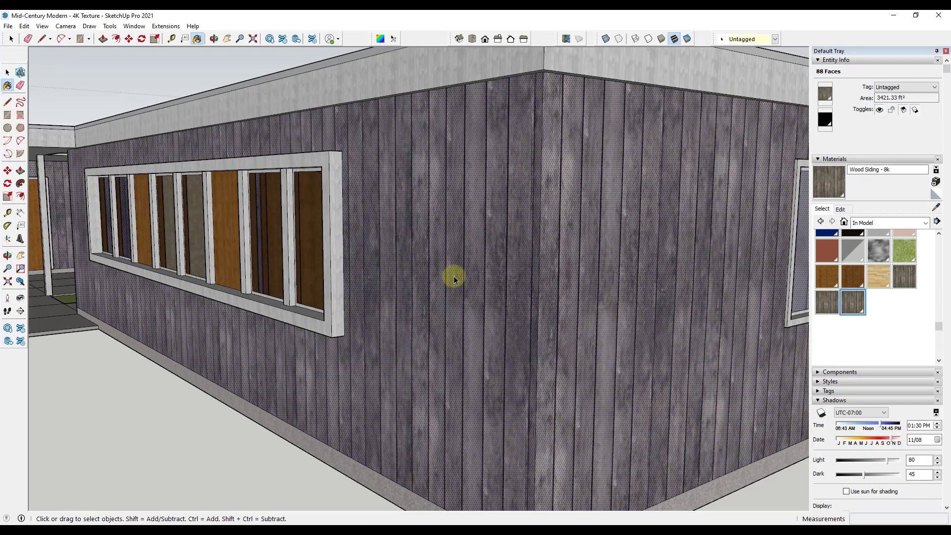
{"action": "scroll", "coordinate": [453, 279], "scroll_direction": "down", "scroll_amount": 10}
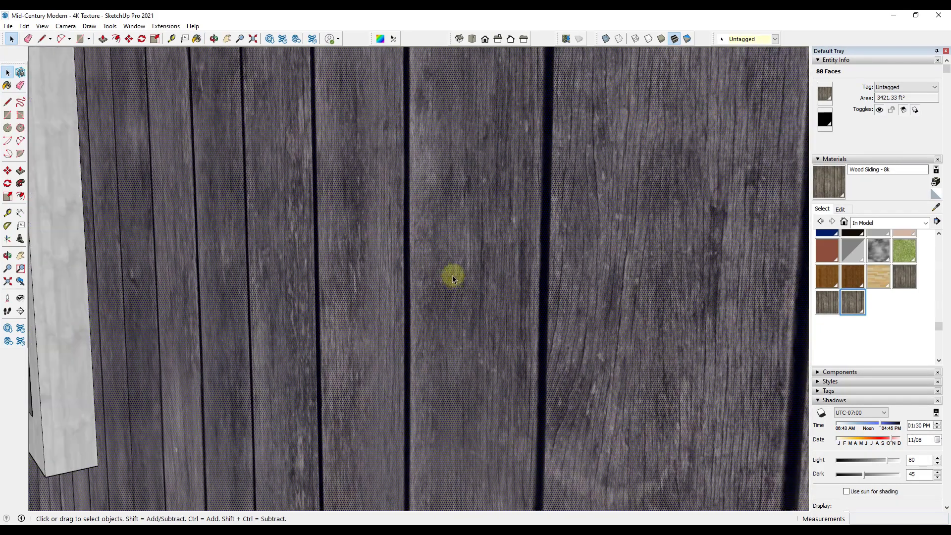
{"action": "scroll", "coordinate": [453, 314], "scroll_direction": "up", "scroll_amount": 10}
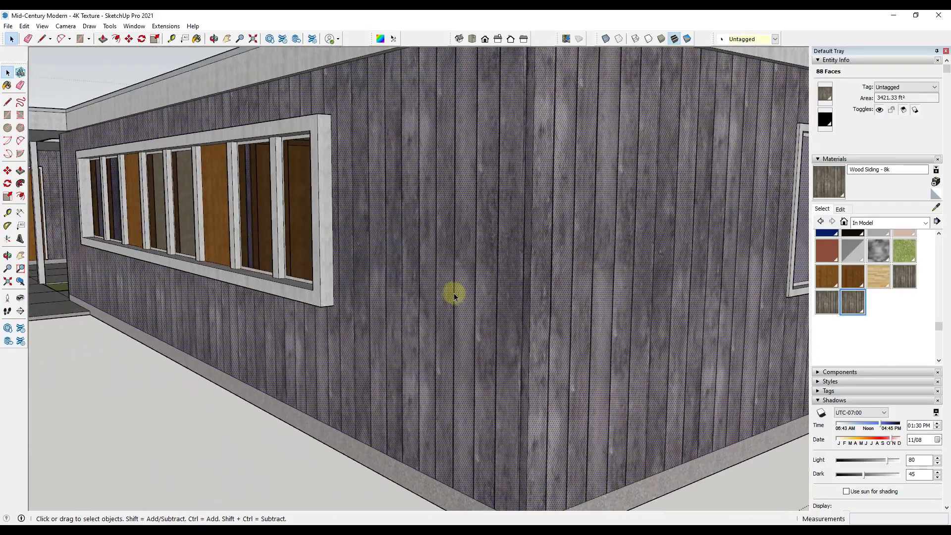
{"action": "scroll", "coordinate": [435, 230], "scroll_direction": "up", "scroll_amount": 5}
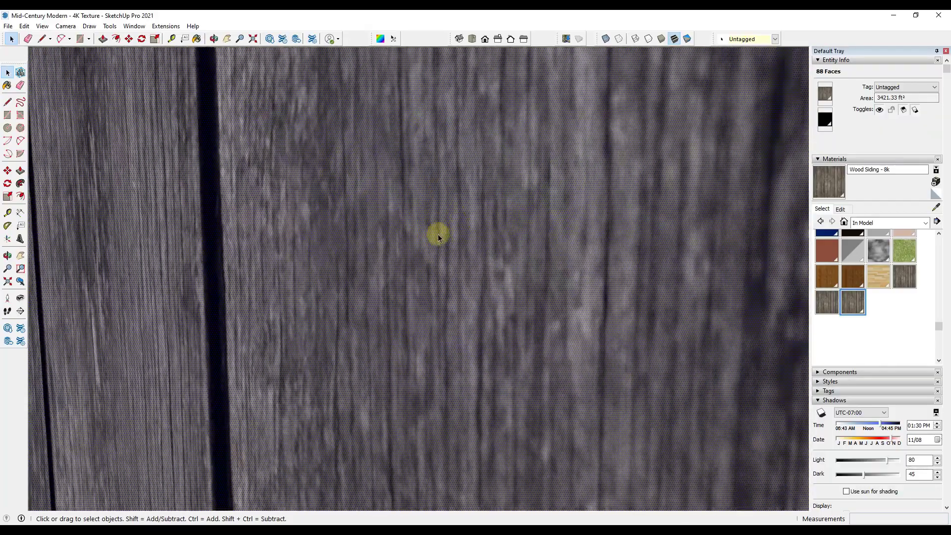
{"action": "scroll", "coordinate": [439, 237], "scroll_direction": "down", "scroll_amount": 5}
{"action": "scroll", "coordinate": [421, 266], "scroll_direction": "up", "scroll_amount": 10}
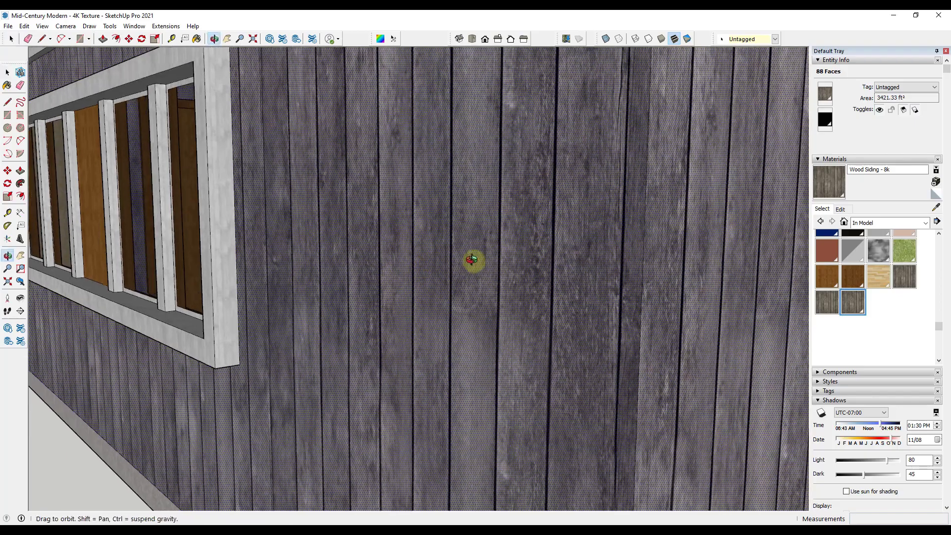
{"action": "scroll", "coordinate": [448, 253], "scroll_direction": "up", "scroll_amount": 3}
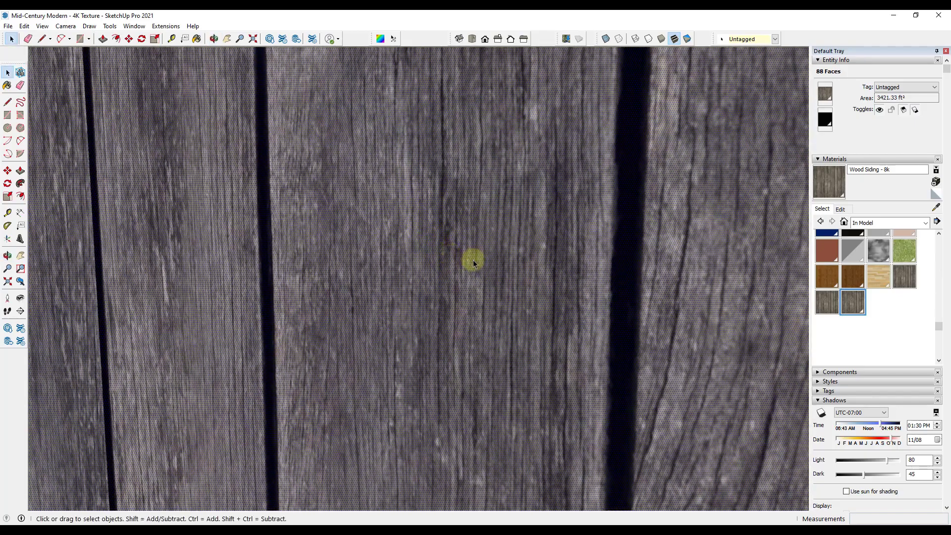
{"action": "middle_click_drag", "start_coordinate": [471, 259], "coordinate": [521, 263]}
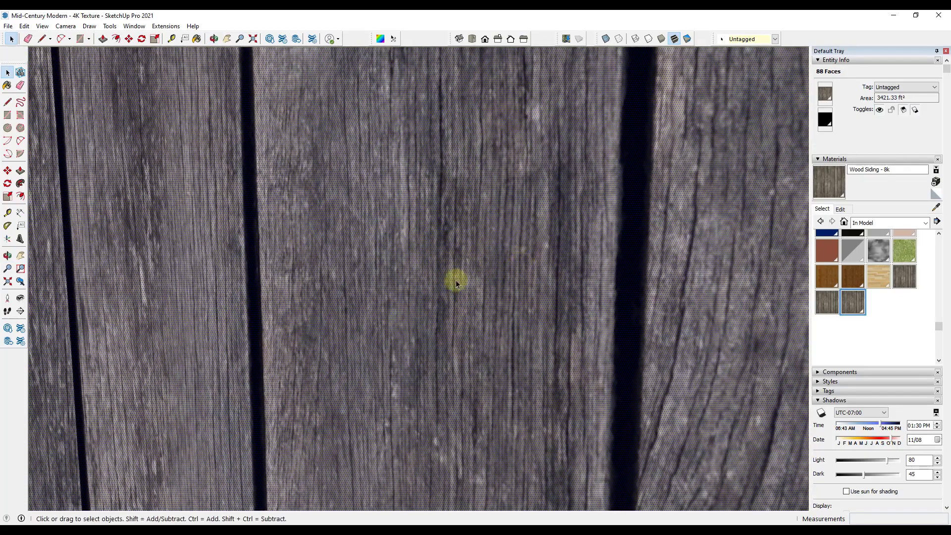
{"action": "scroll", "coordinate": [479, 260], "scroll_direction": "down", "scroll_amount": 15}
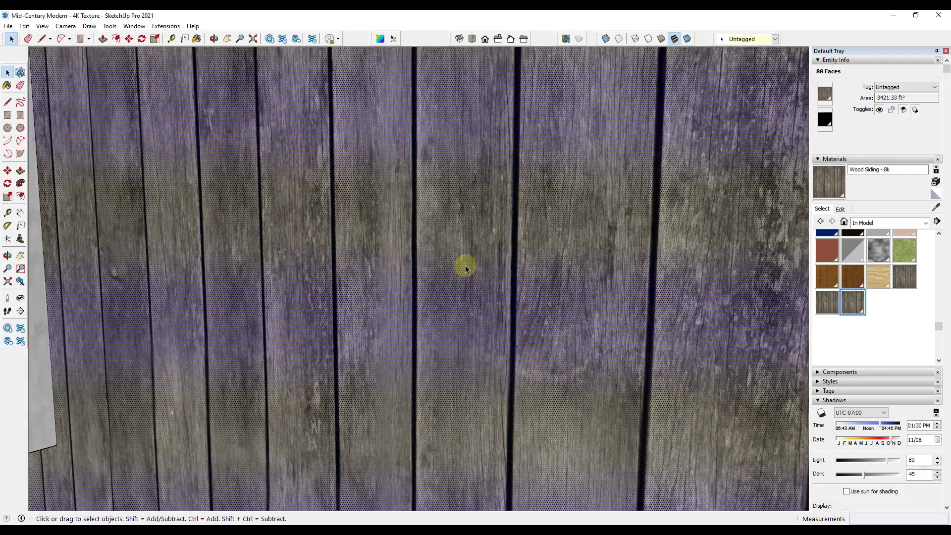
{"action": "scroll", "coordinate": [456, 268], "scroll_direction": "down", "scroll_amount": 5}
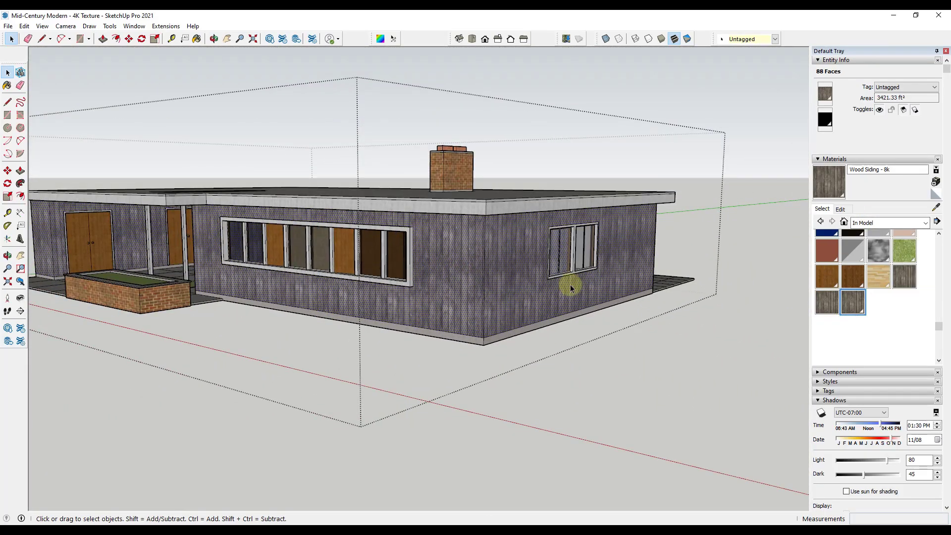
{"action": "scroll", "coordinate": [453, 271], "scroll_direction": "up", "scroll_amount": 3}
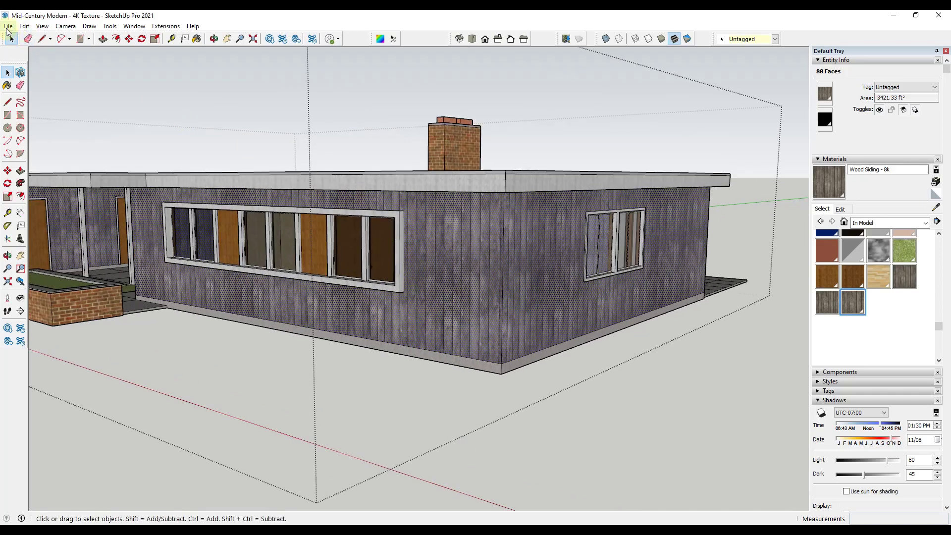
Save the model as "Mid-Century Modern - 8K Texture", and compare the file sizes of the saved versions in the project folder.
{"action": "left_click", "coordinate": [8, 26]}
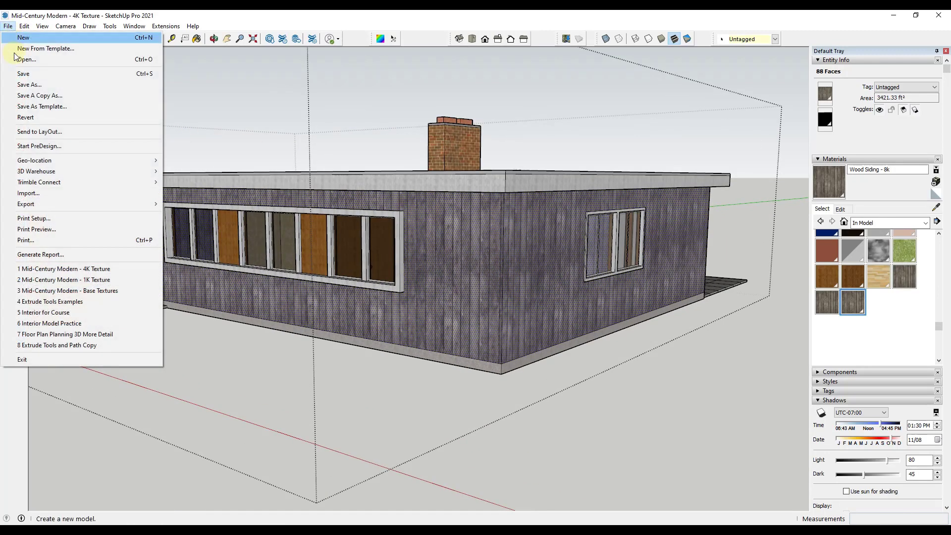
{"action": "left_click", "coordinate": [49, 85]}
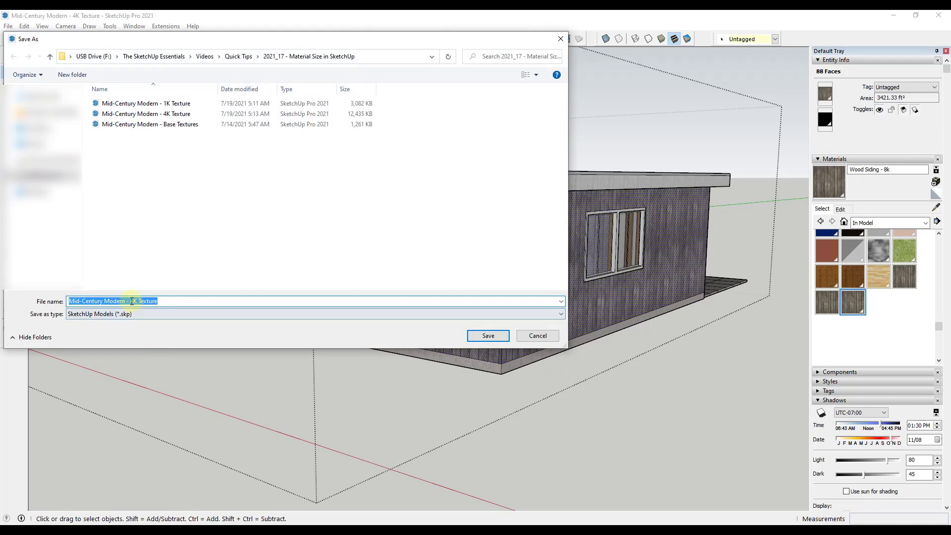
{"action": "left_click", "coordinate": [132, 300]}
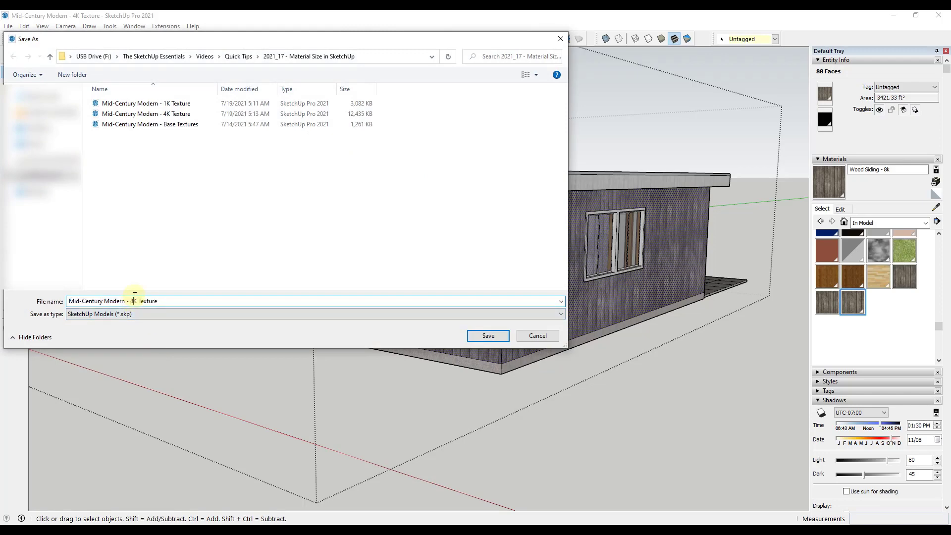
{"action": "key", "text": "Return"}
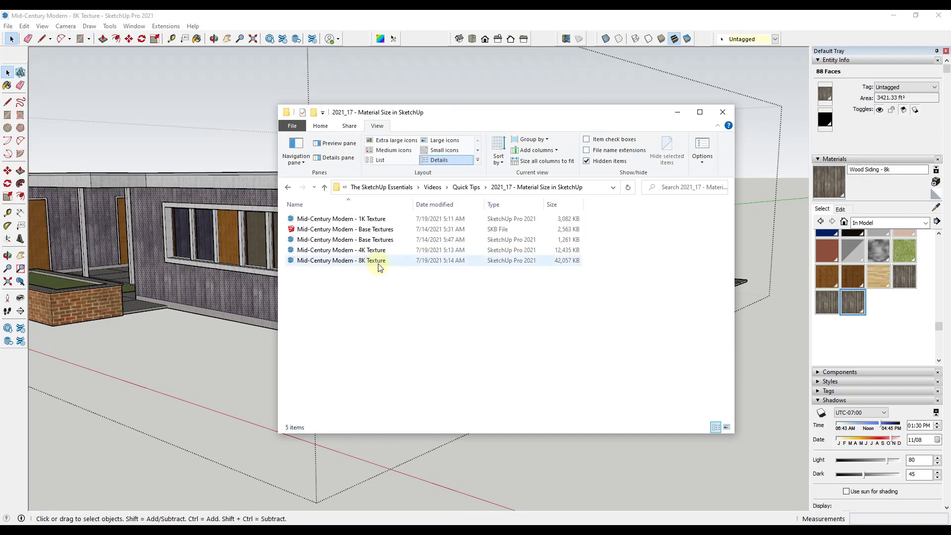
{"action": "mouse_move", "coordinate": [379, 265]}
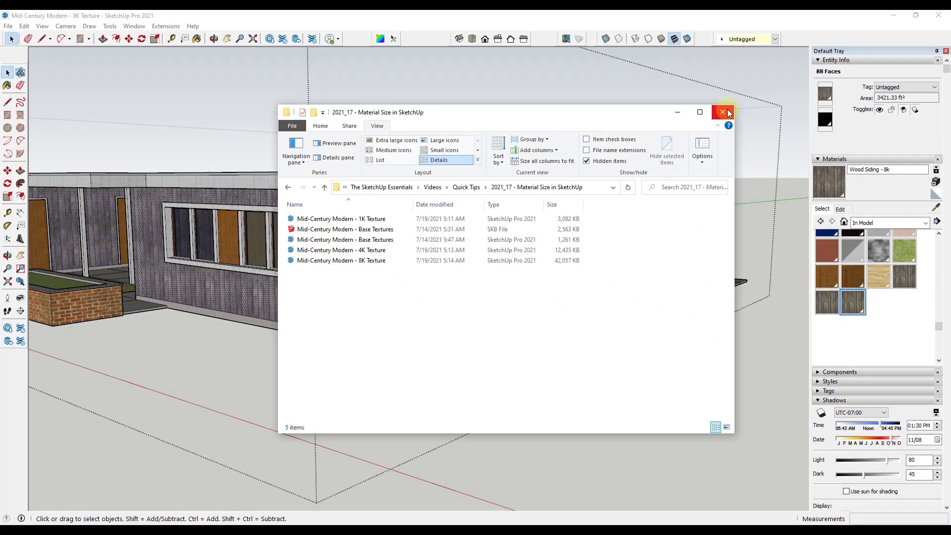
{"action": "left_click", "coordinate": [764, 100]}
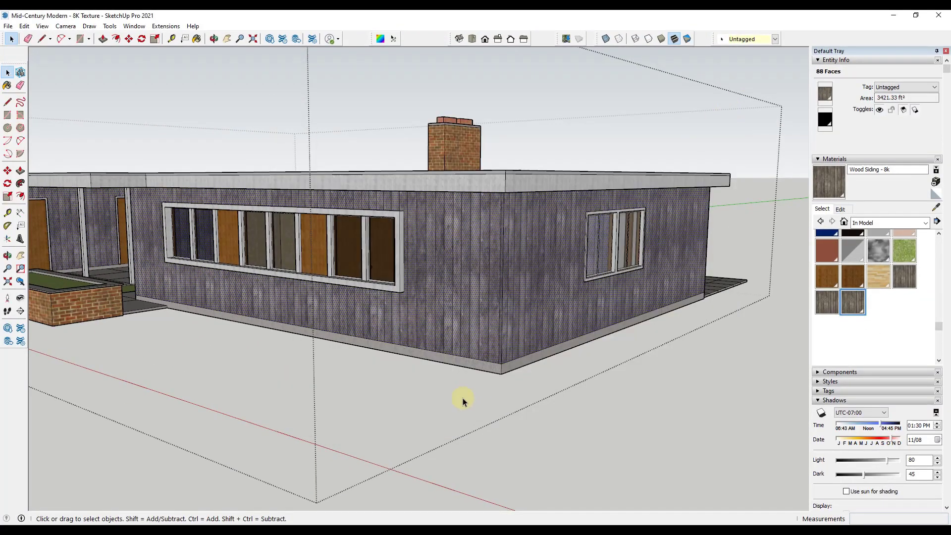
Clear the face selection and examine the 8k siding on the whole house from several angles at a distance.
{"action": "mouse_move", "coordinate": [461, 419]}
{"action": "middle_mouse_down"}
{"action": "mouse_move", "coordinate": [378, 413]}
{"action": "mouse_move", "coordinate": [430, 409]}
{"action": "middle_mouse_up"}
{"action": "key", "text": "space"}
{"action": "left_click", "coordinate": [406, 394]}
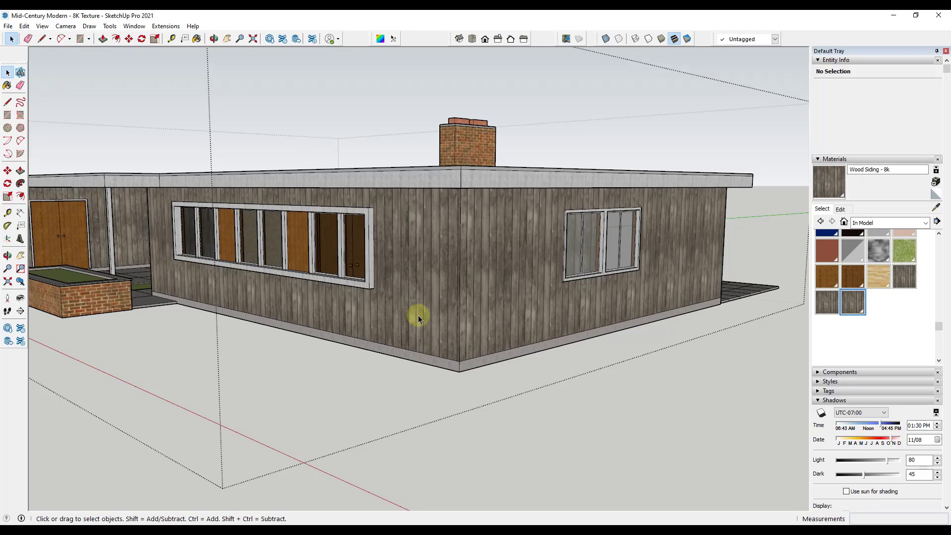
{"action": "middle_click_drag", "start_coordinate": [424, 314], "coordinate": [380, 317]}
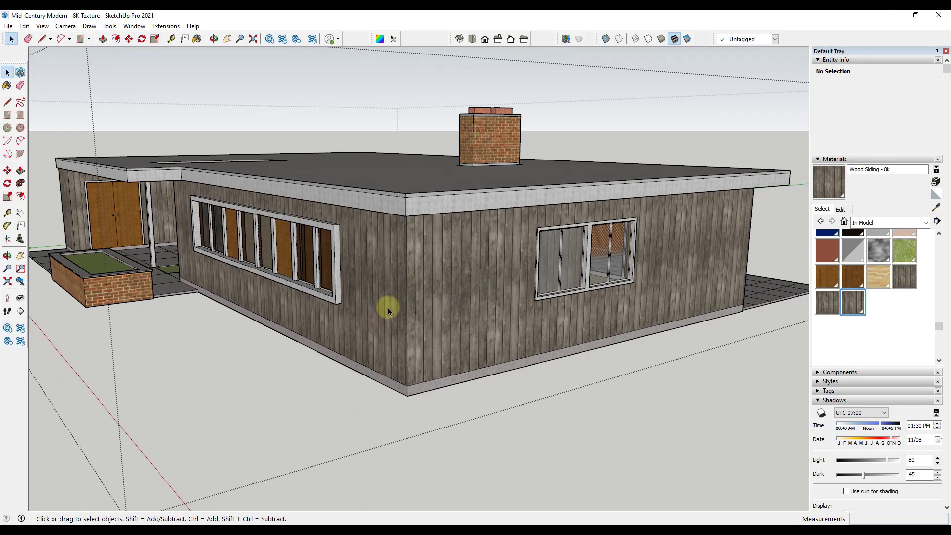
{"action": "middle_click_drag", "start_coordinate": [388, 302], "coordinate": [431, 293]}
{"action": "scroll", "coordinate": [522, 278], "scroll_direction": "up", "scroll_amount": 2}
{"action": "scroll", "coordinate": [351, 275], "scroll_direction": "down", "scroll_amount": 3}
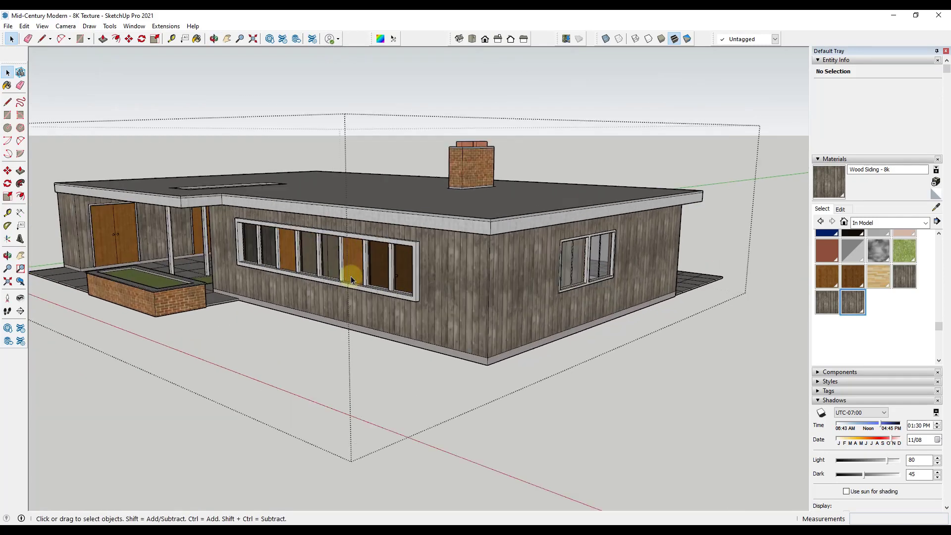
{"action": "scroll", "coordinate": [519, 284], "scroll_direction": "up", "scroll_amount": 3}
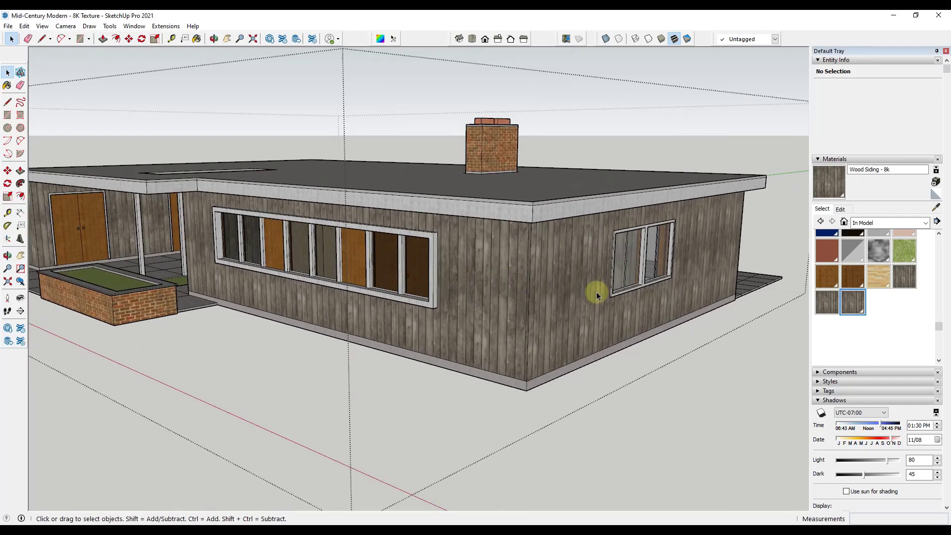
{"action": "middle_click_drag", "start_coordinate": [498, 281], "coordinate": [465, 275]}
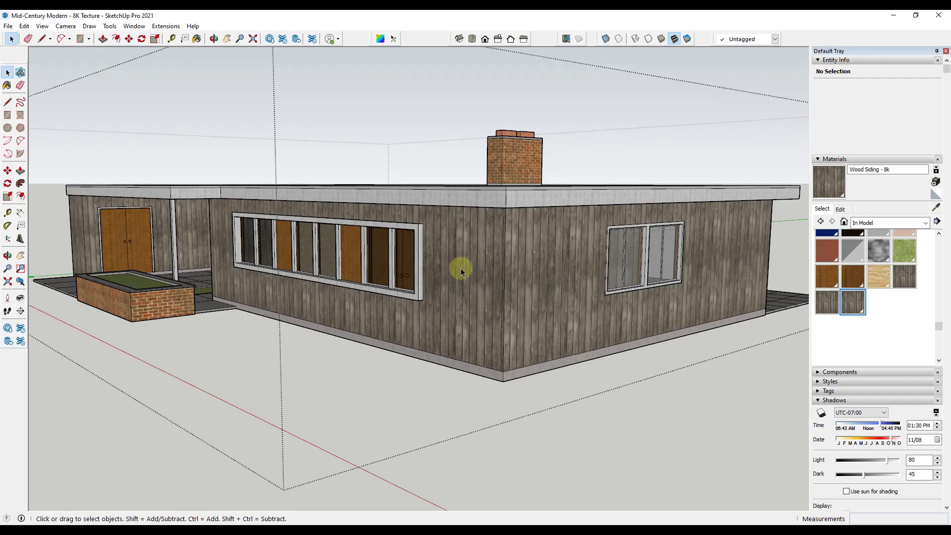
Paint the long-window wall face inside the house group with Wood Siding - 1k and compare its grain with the adjoining 8k wall.
{"action": "double_click", "coordinate": [471, 273]}
{"action": "left_click", "coordinate": [477, 275]}
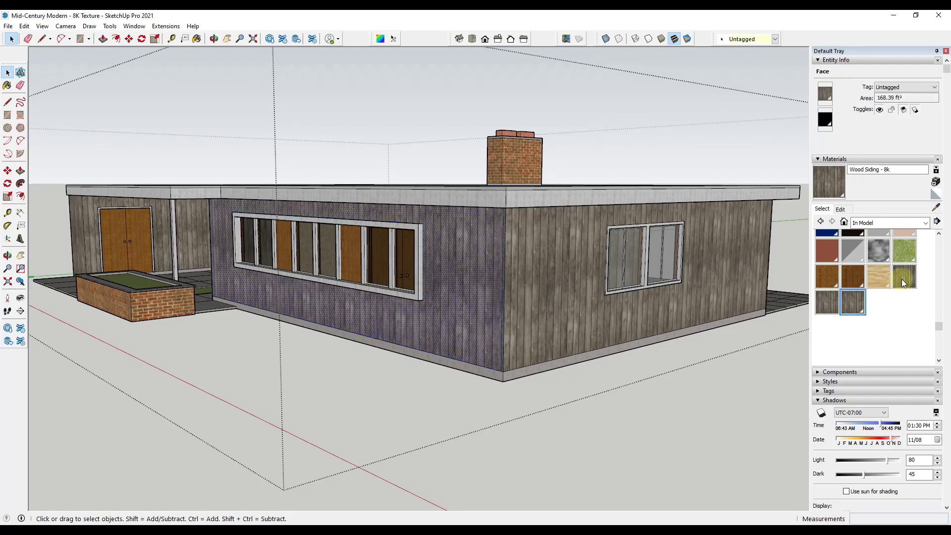
{"action": "left_click", "coordinate": [901, 279]}
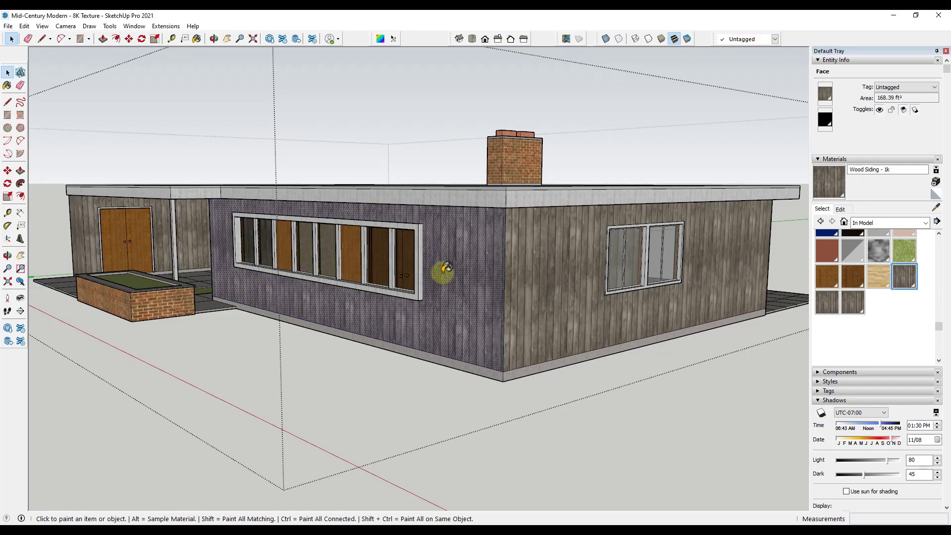
{"action": "scroll", "coordinate": [459, 273], "scroll_direction": "up", "scroll_amount": 10}
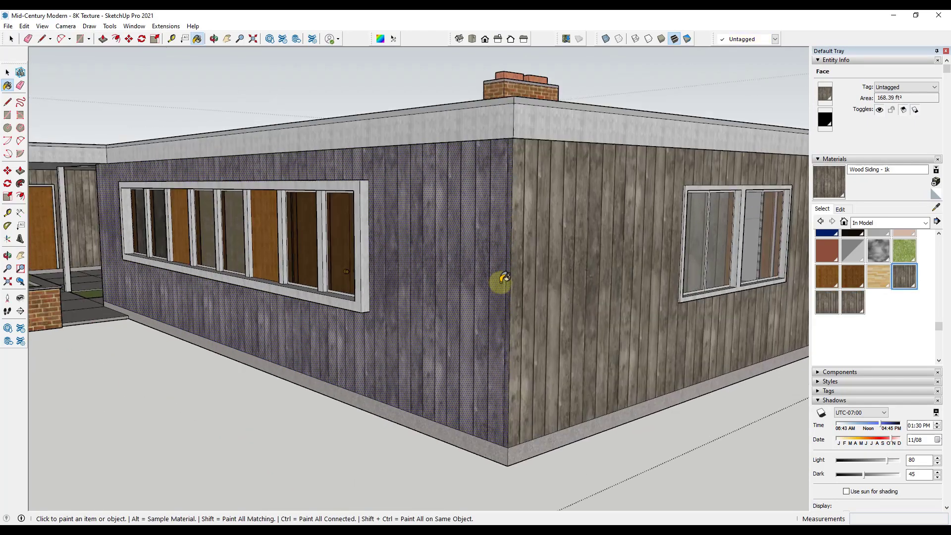
{"action": "scroll", "coordinate": [490, 280], "scroll_direction": "up", "scroll_amount": 8}
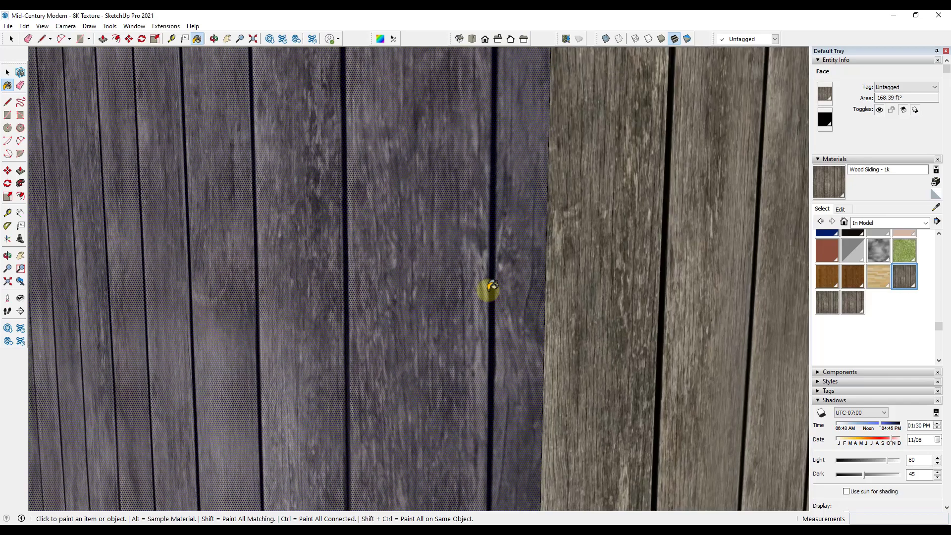
{"action": "scroll", "coordinate": [506, 356], "scroll_direction": "down", "scroll_amount": 3}
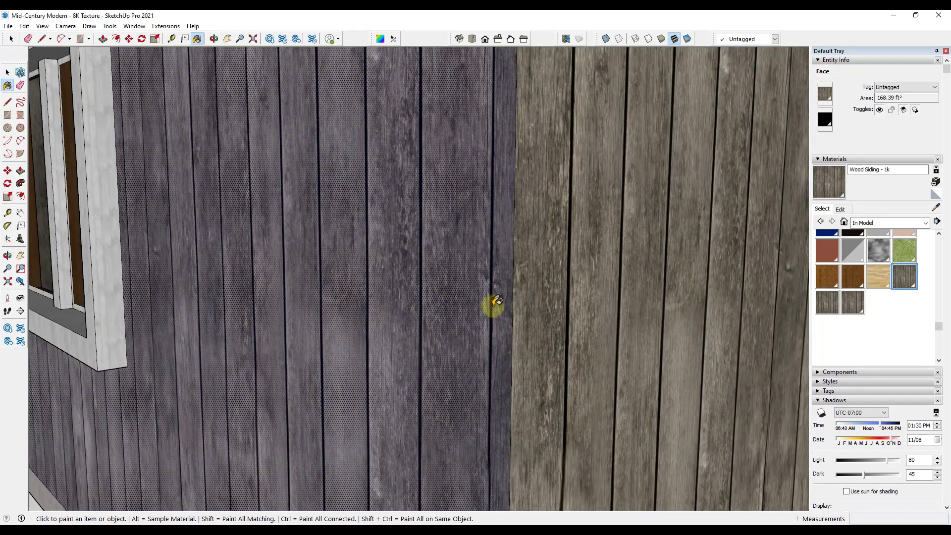
{"action": "left_click", "coordinate": [518, 314]}
{"action": "scroll", "coordinate": [519, 308], "scroll_direction": "up", "scroll_amount": 3}
{"action": "scroll", "coordinate": [518, 297], "scroll_direction": "up", "scroll_amount": 5}
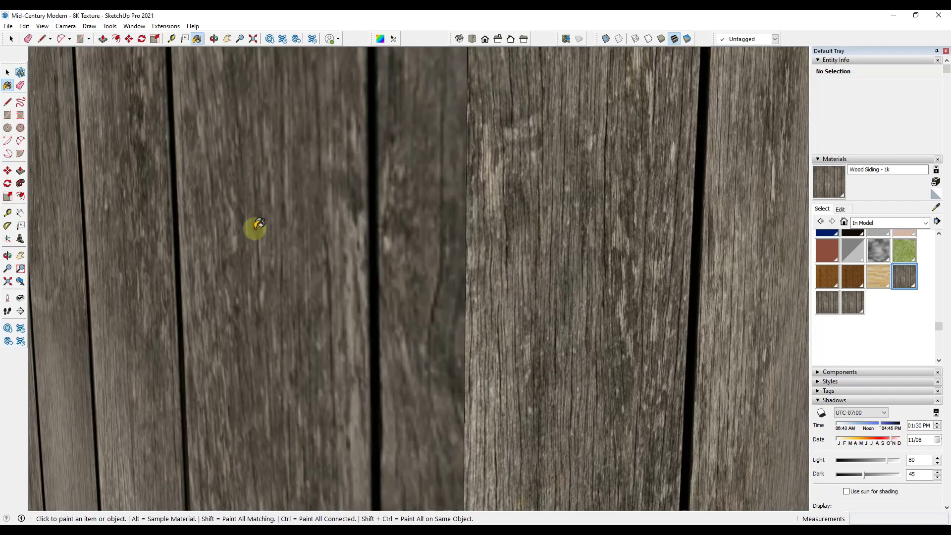
{"action": "scroll", "coordinate": [480, 284], "scroll_direction": "up", "scroll_amount": 2}
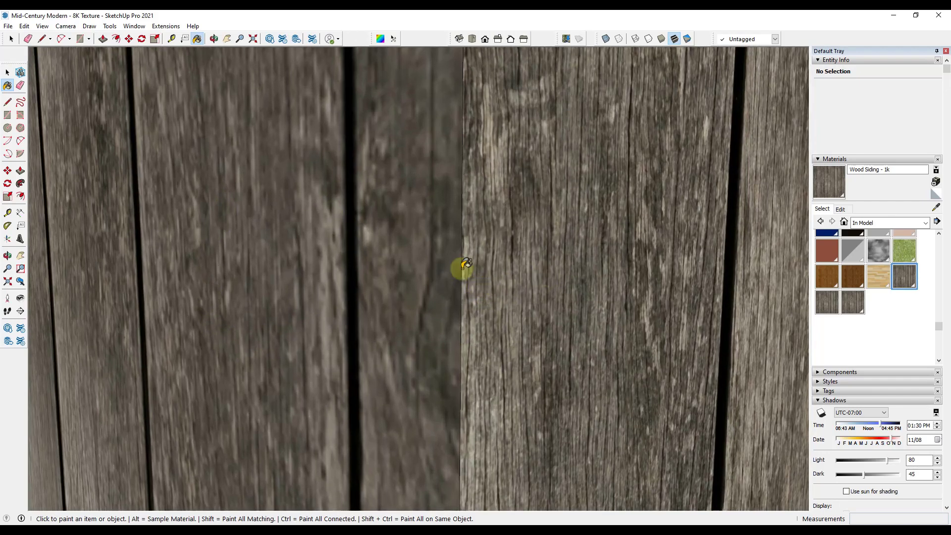
Compare the 1k and 8k siding where the two walls meet, both up close and from a distance.
{"action": "scroll", "coordinate": [270, 259], "scroll_direction": "down", "scroll_amount": 3}
{"action": "scroll", "coordinate": [166, 244], "scroll_direction": "up", "scroll_amount": 1}
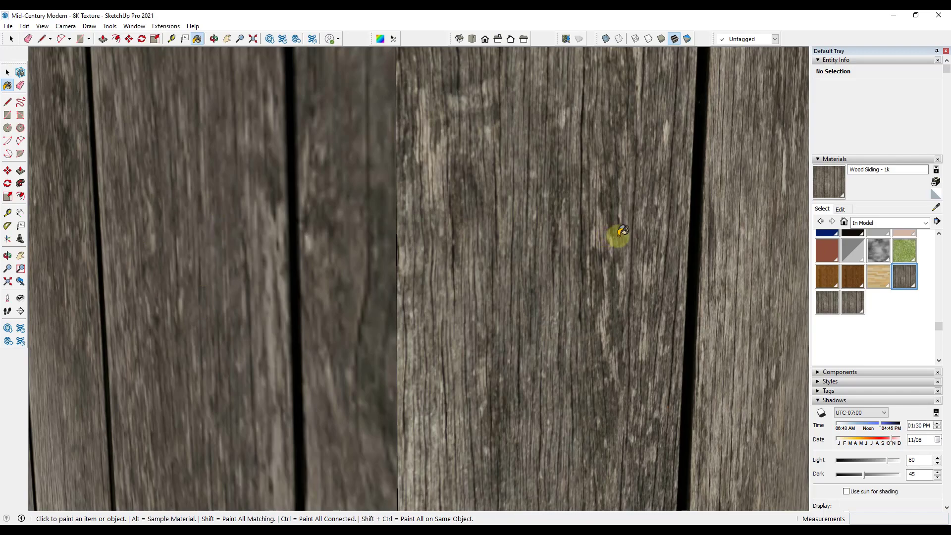
{"action": "scroll", "coordinate": [614, 247], "scroll_direction": "down", "scroll_amount": 4}
{"action": "scroll", "coordinate": [594, 265], "scroll_direction": "down", "scroll_amount": 8}
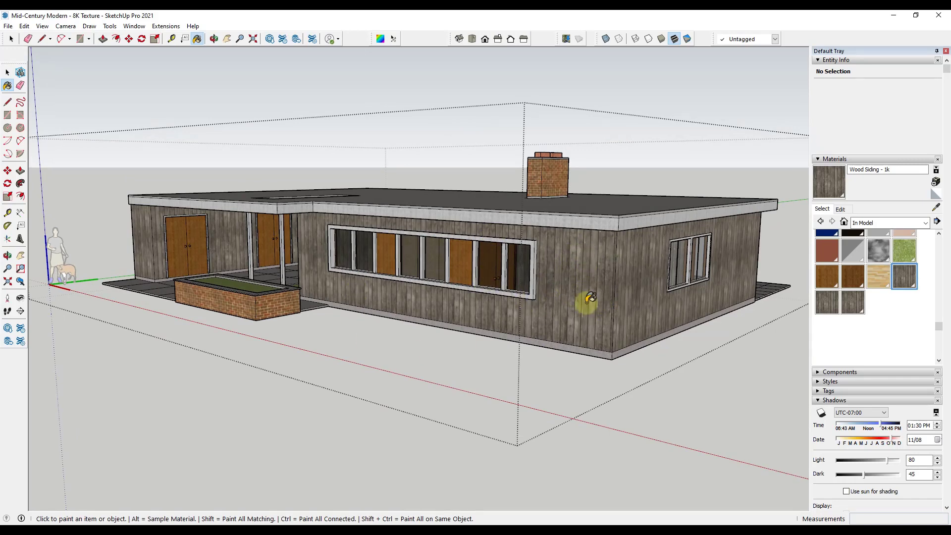
{"action": "scroll", "coordinate": [668, 288], "scroll_direction": "up", "scroll_amount": 5}
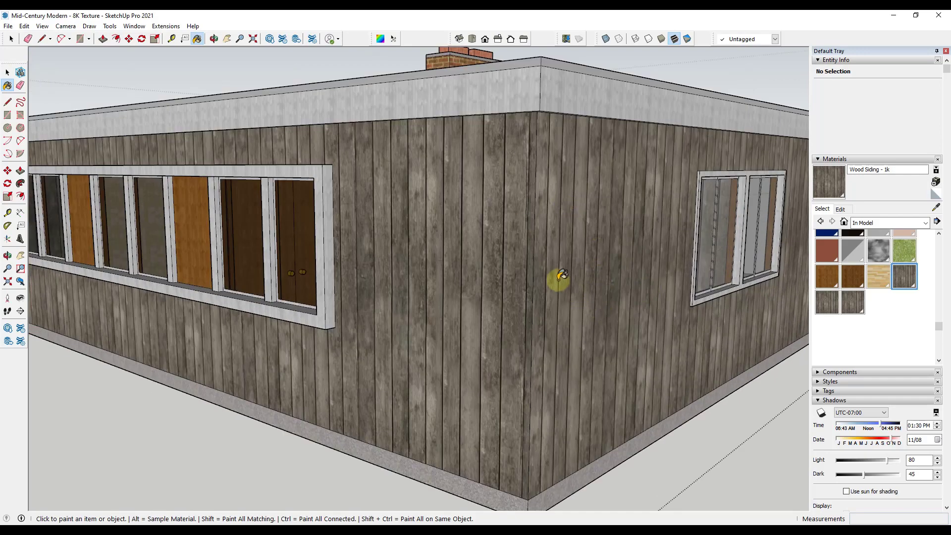
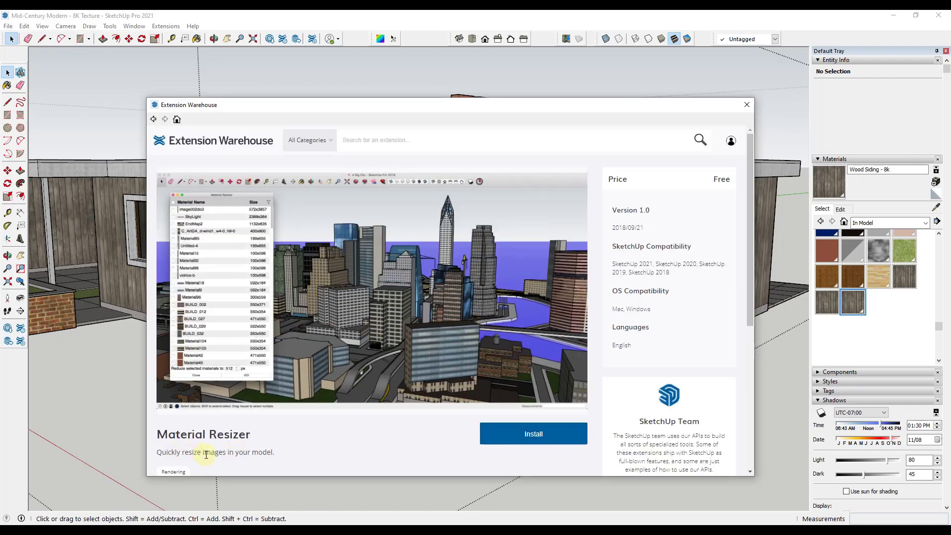
Review the Material Resizer extension's description, install it from the Extension Warehouse, and close the warehouse.
{"action": "scroll", "coordinate": [206, 454], "scroll_direction": "down", "scroll_amount": 3}
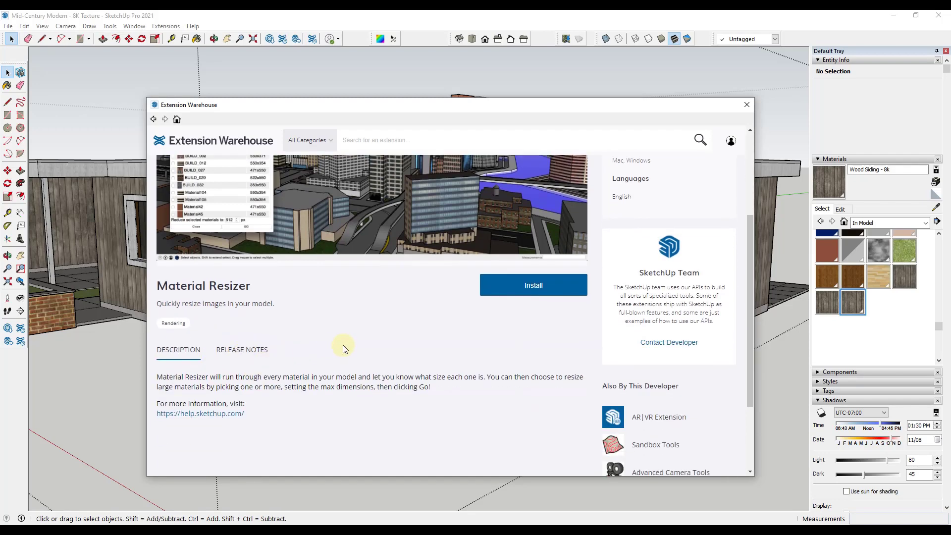
{"action": "scroll", "coordinate": [332, 361], "scroll_direction": "up", "scroll_amount": 2}
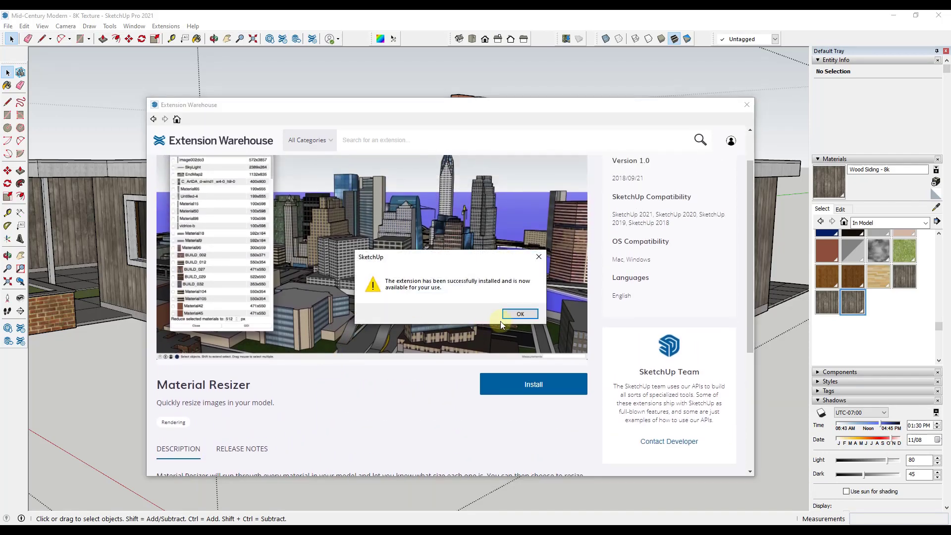
{"action": "left_click", "coordinate": [519, 314]}
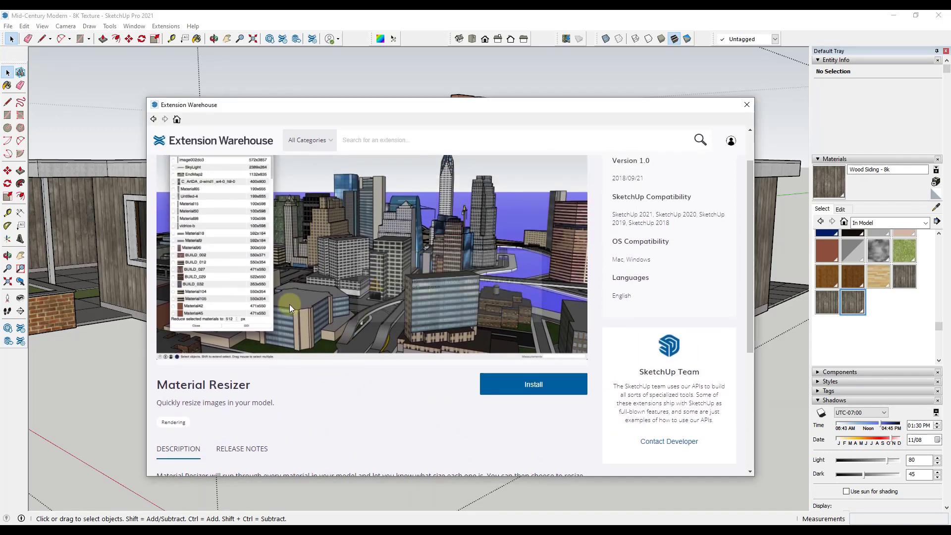
{"action": "left_click", "coordinate": [745, 105]}
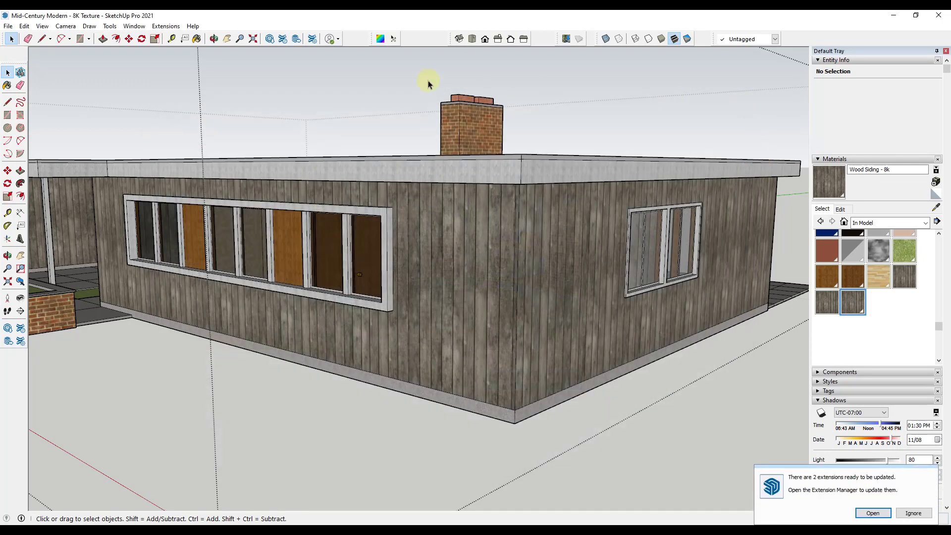
Open Material Resizer and enlarge its window to fit the full list of materials.
{"action": "left_click", "coordinate": [158, 27]}
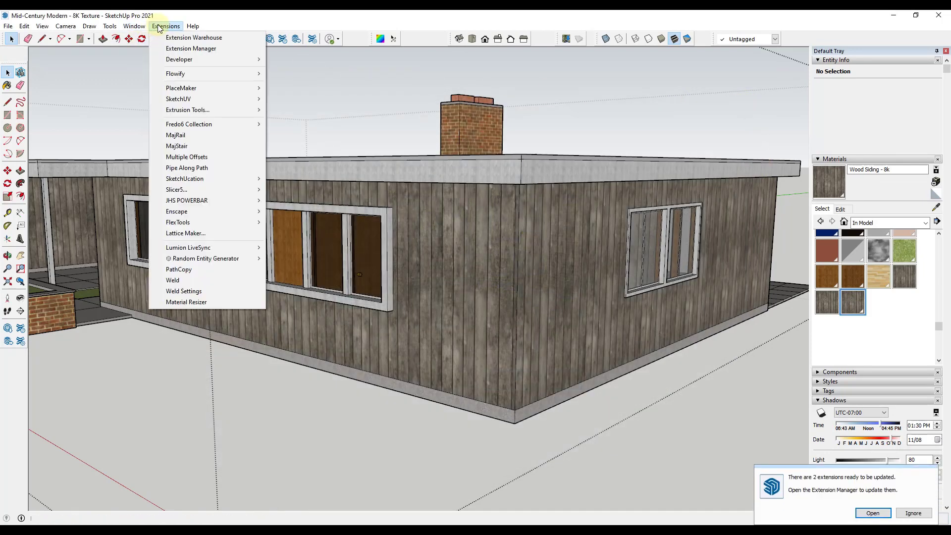
{"action": "left_click", "coordinate": [203, 303]}
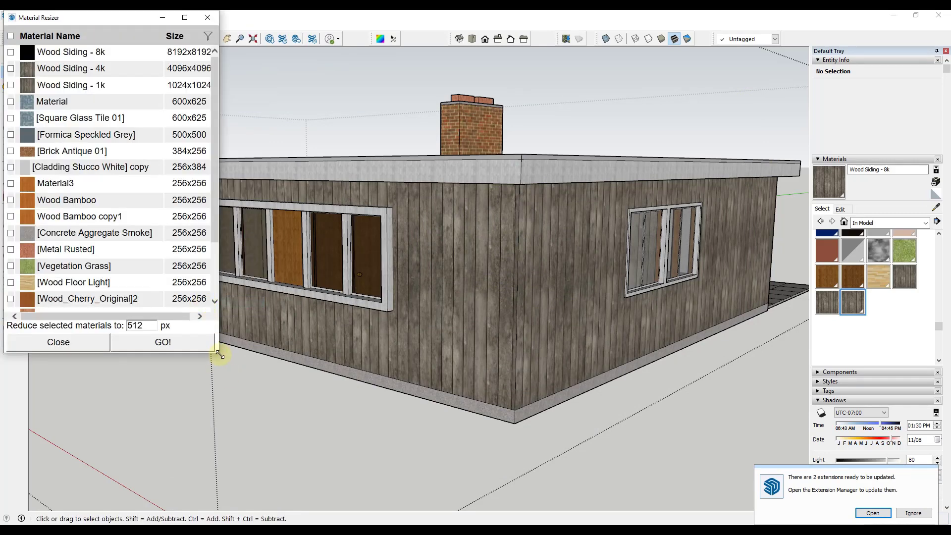
{"action": "left_click_drag", "start_coordinate": [219, 354], "coordinate": [440, 447]}
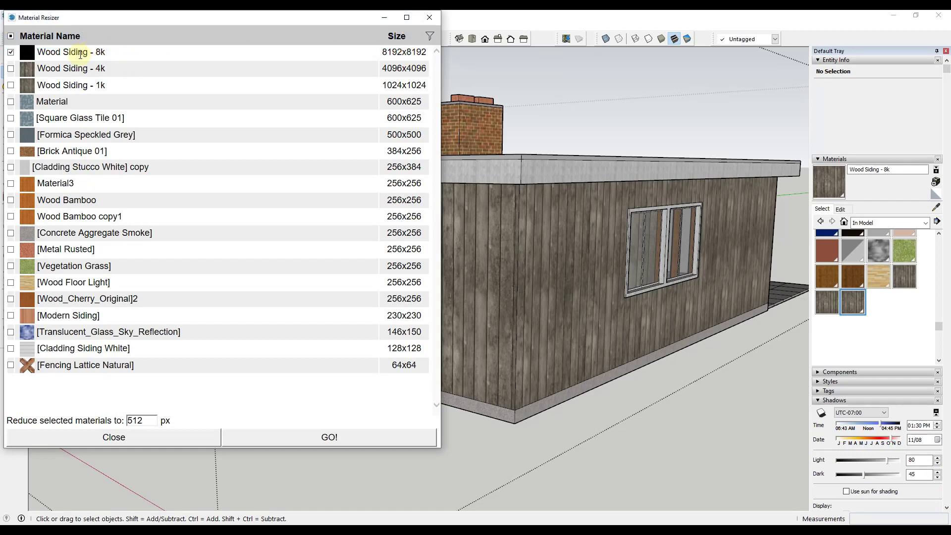
Reduce only the Wood Siding - 8k material to 1024 px with Material Resizer, and close the resizer.
{"action": "left_click", "coordinate": [60, 52]}
{"action": "double_click", "coordinate": [149, 420]}
{"action": "type", "text": "1024"}
{"action": "left_click", "coordinate": [292, 437]}
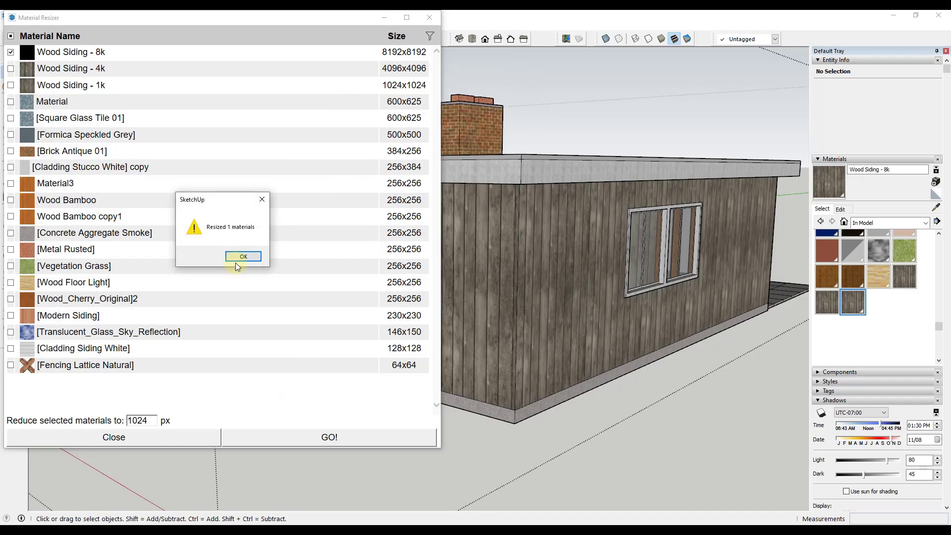
{"action": "left_click", "coordinate": [236, 261]}
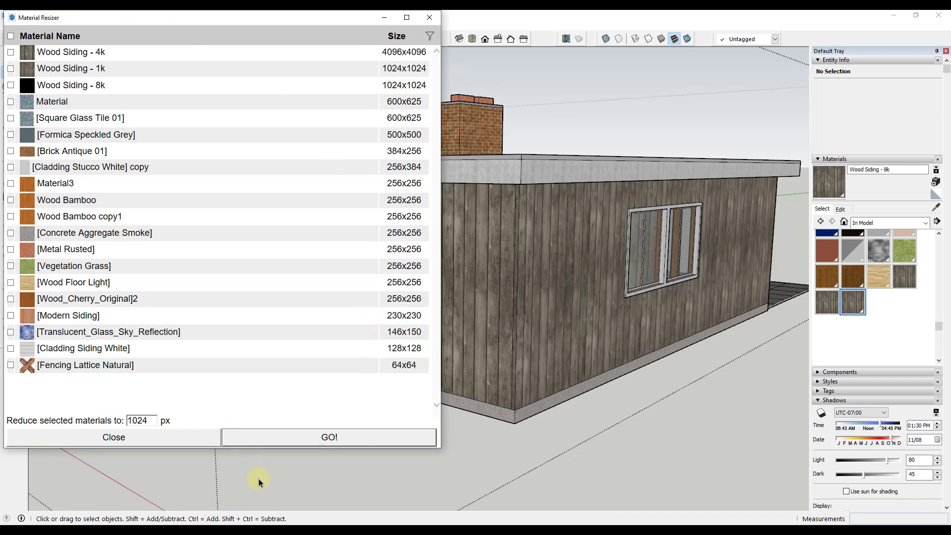
{"action": "left_click", "coordinate": [304, 434]}
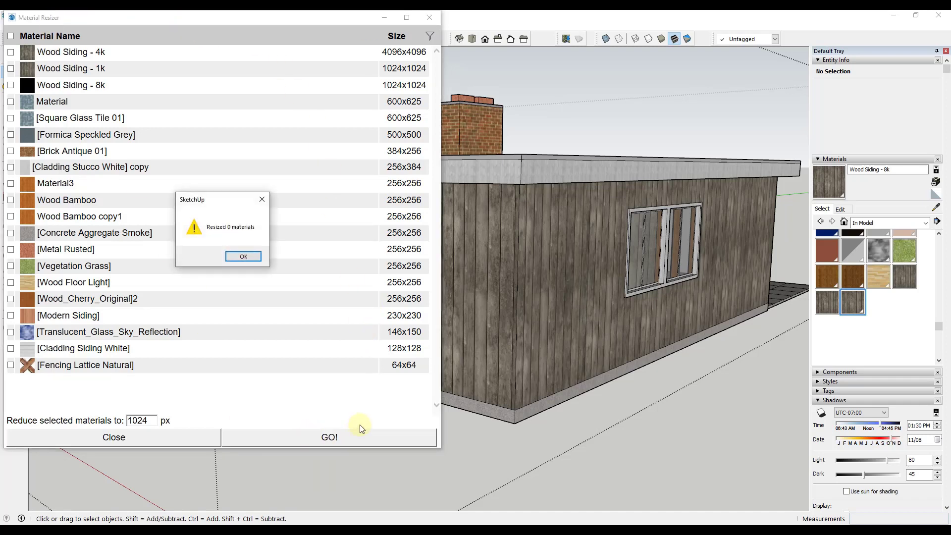
{"action": "left_click", "coordinate": [243, 256]}
{"action": "left_click", "coordinate": [429, 17]}
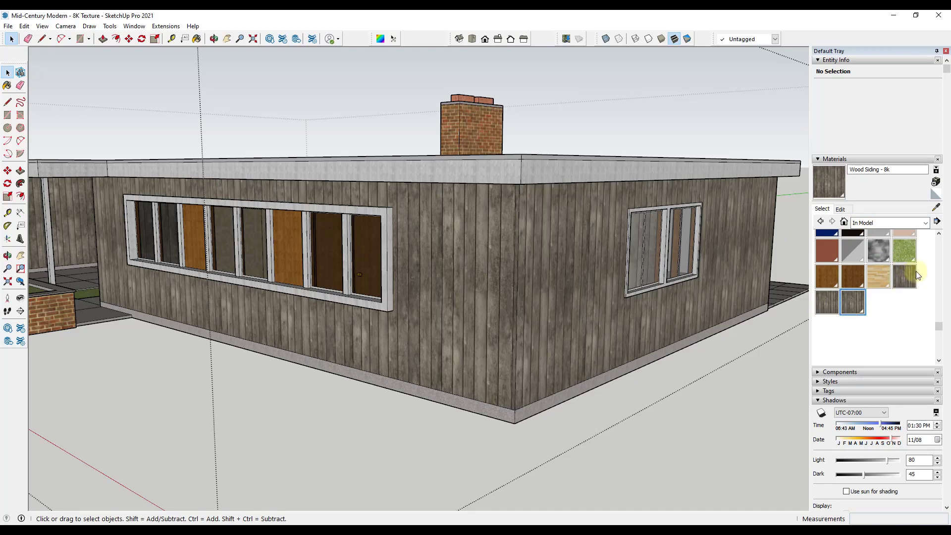
Purge unused items from the model using the model statistics, check the material count, and close the model information.
{"action": "scroll", "coordinate": [901, 307], "scroll_direction": "up", "scroll_amount": 3}
{"action": "scroll", "coordinate": [902, 309], "scroll_direction": "down", "scroll_amount": 3}
{"action": "middle_click_drag", "start_coordinate": [518, 261], "coordinate": [684, 209]}
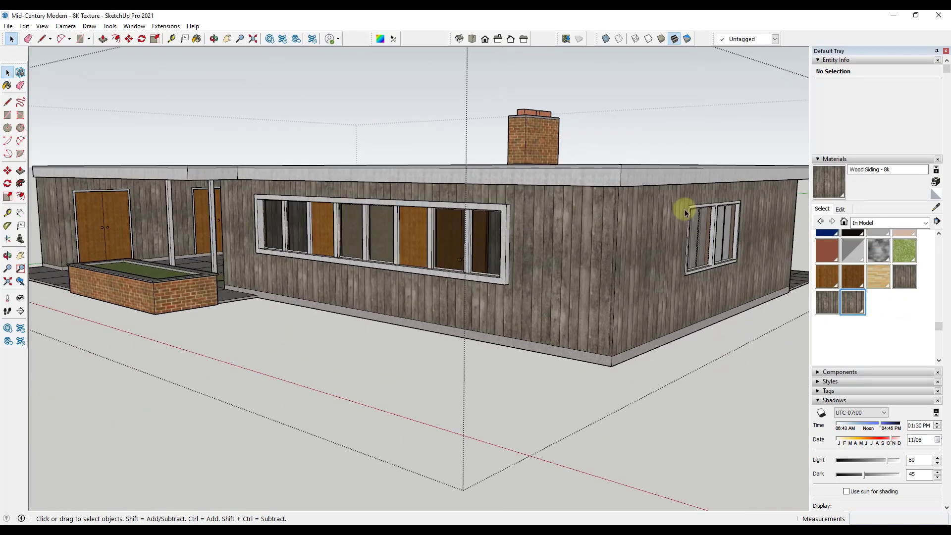
{"action": "left_click", "coordinate": [140, 27]}
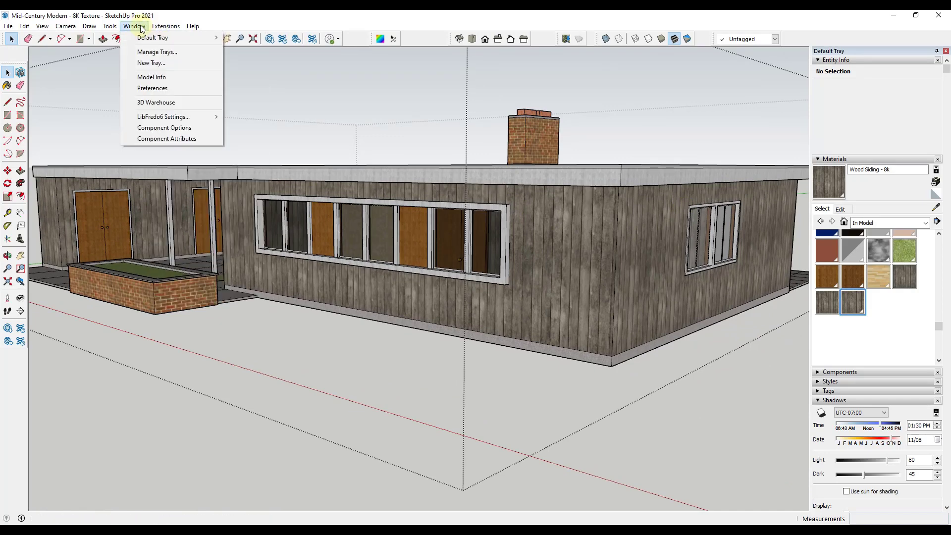
{"action": "left_click", "coordinate": [144, 77]}
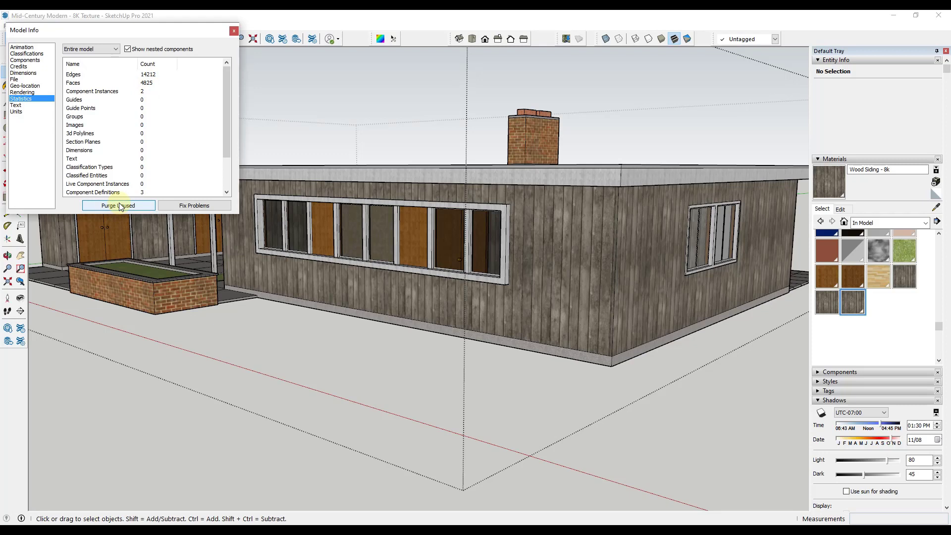
{"action": "scroll", "coordinate": [154, 145], "scroll_direction": "down", "scroll_amount": 2}
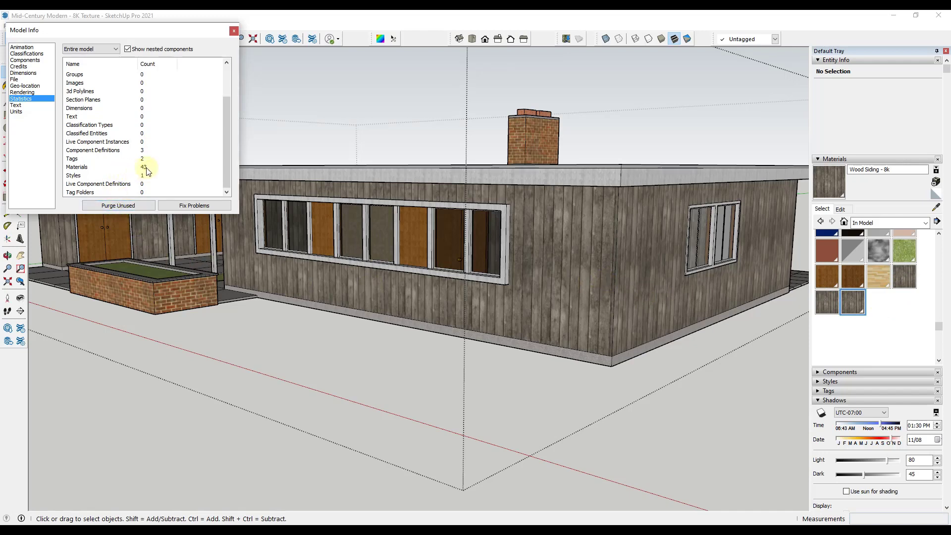
{"action": "left_click", "coordinate": [124, 205]}
{"action": "scroll", "coordinate": [152, 171], "scroll_direction": "down", "scroll_amount": 2}
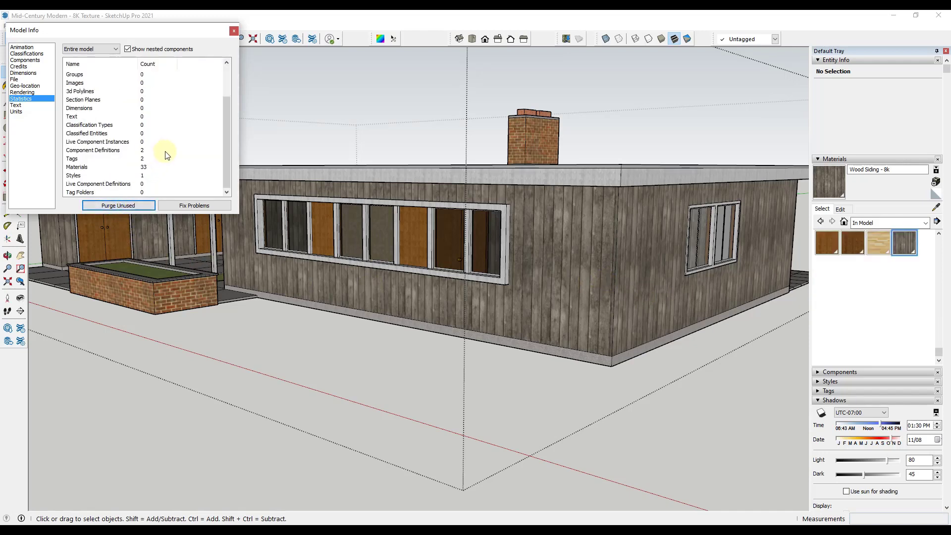
{"action": "left_click", "coordinate": [233, 31]}
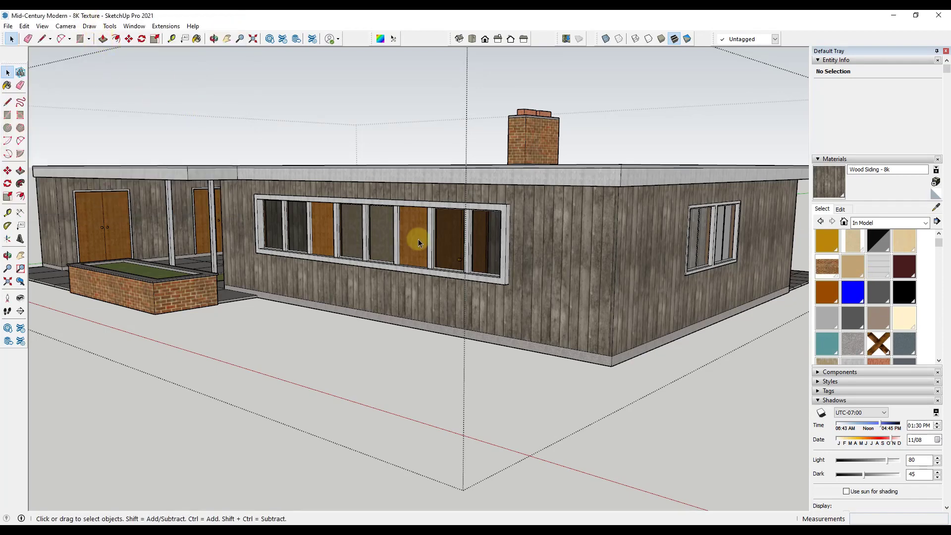
Save the model under the new name "Mid-Century Modern - Final Model" in the SketchUp Version 2016 file format.
{"action": "left_click", "coordinate": [8, 26]}
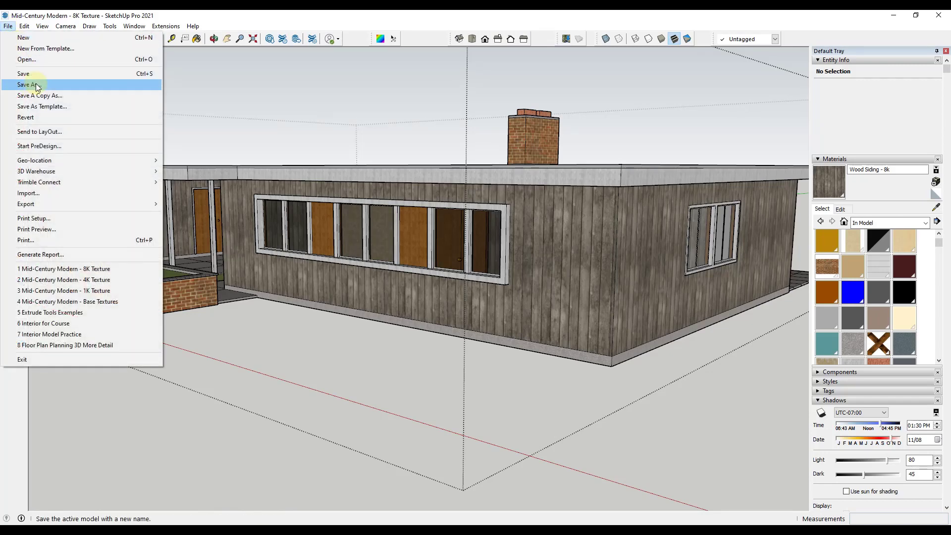
{"action": "left_click", "coordinate": [36, 83]}
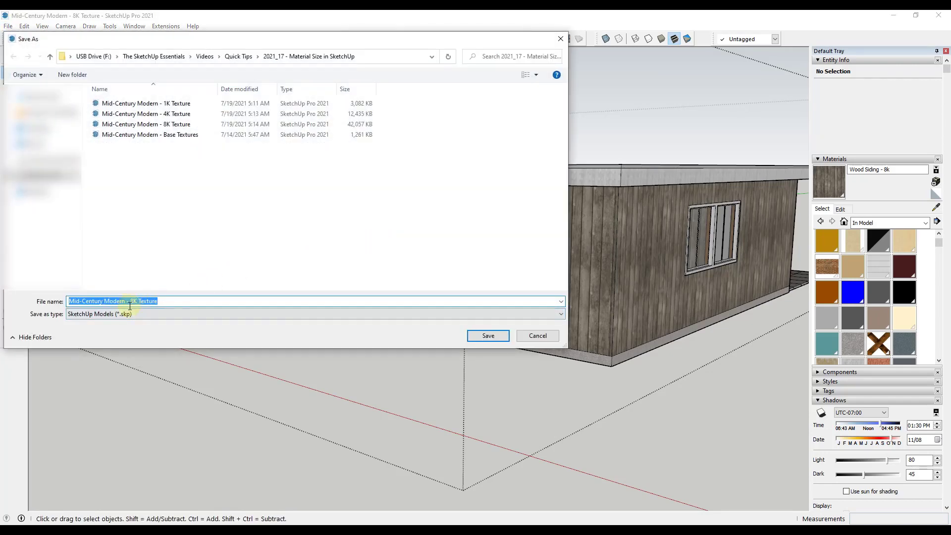
{"action": "left_click", "coordinate": [168, 300]}
{"action": "key", "text": "ctrl+shift+Left"}
{"action": "key", "text": "ctrl+shift+Left"}
{"action": "type", "text": "Fine"}
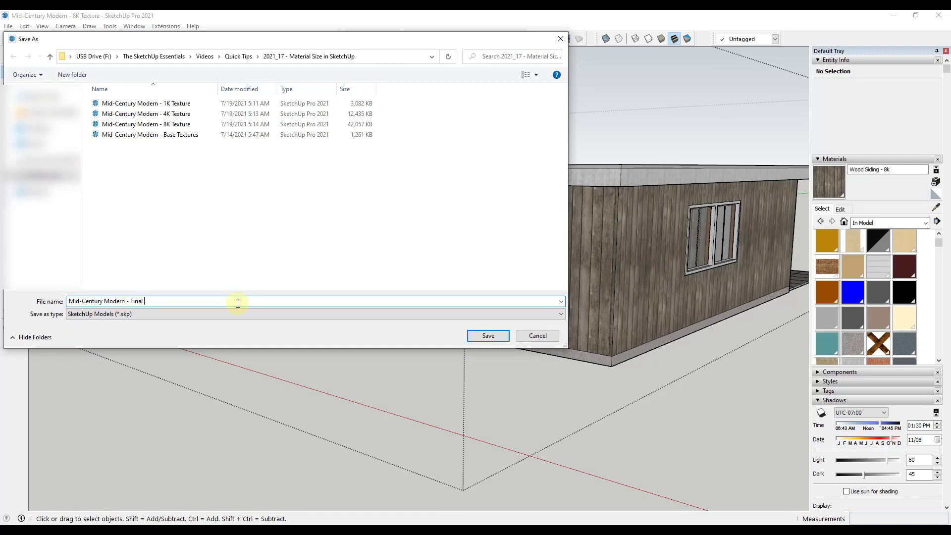
{"action": "left_click", "coordinate": [148, 314]}
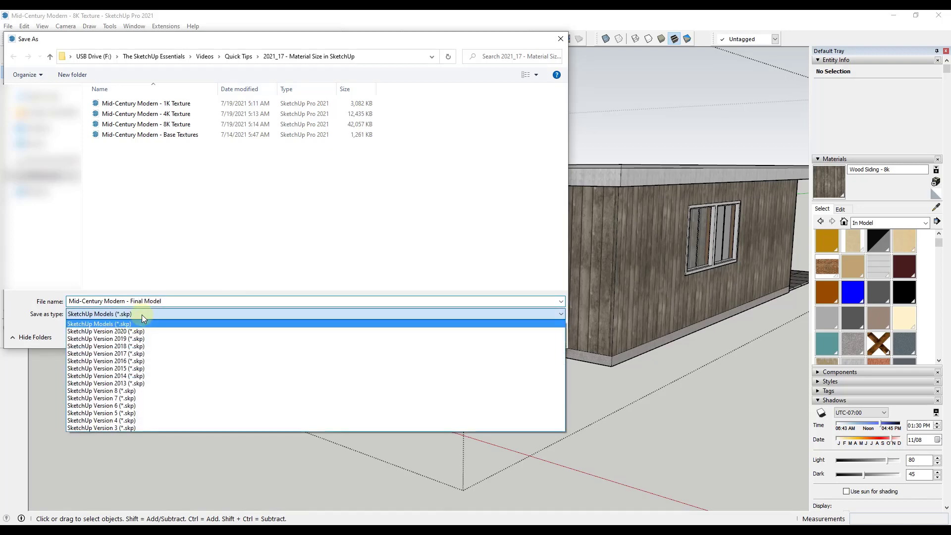
{"action": "left_click", "coordinate": [141, 360]}
{"action": "left_click", "coordinate": [488, 336]}
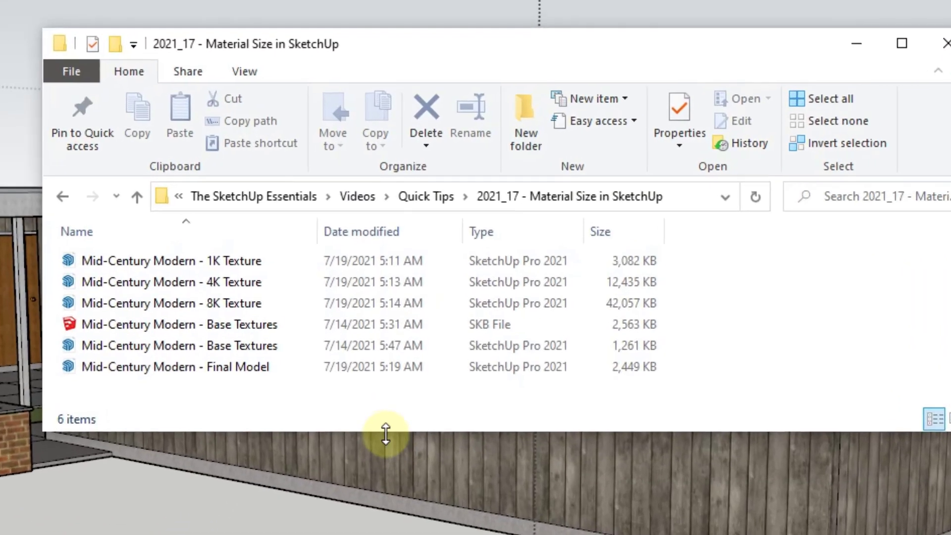